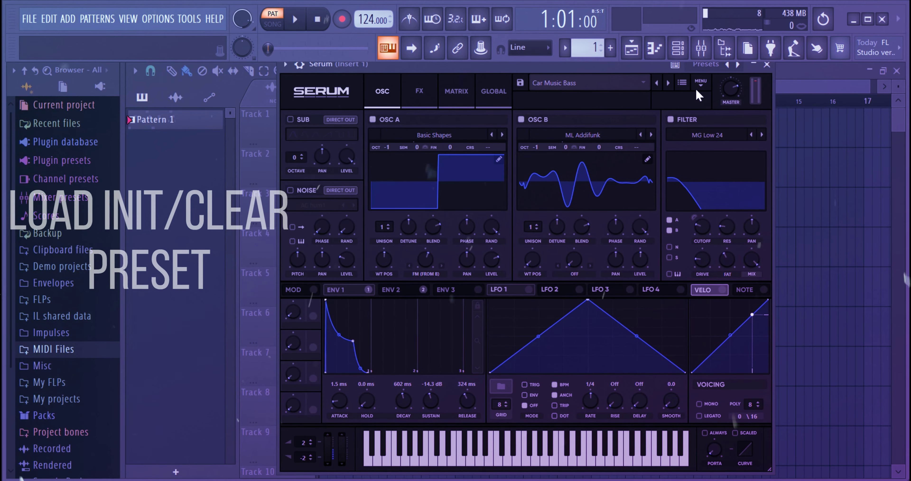
# Reset the Serum patch to the initial preset.
pyautogui.click(701, 83)
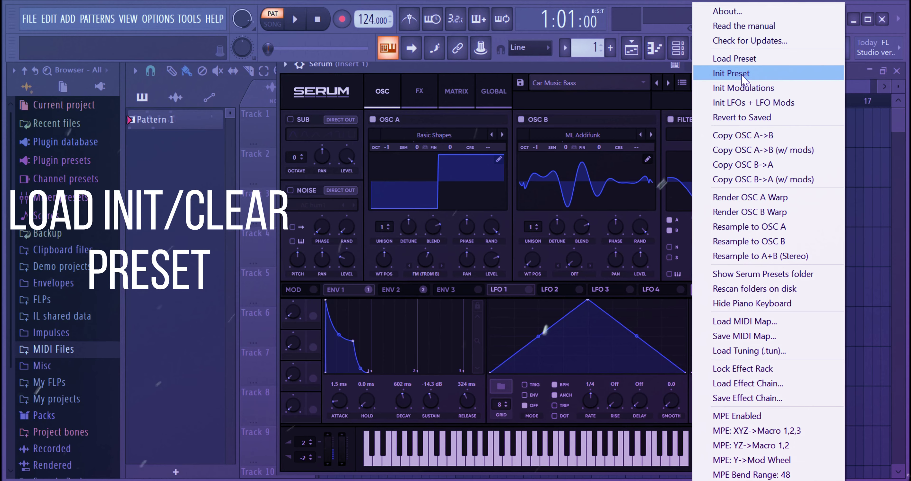
pyautogui.click(730, 73)
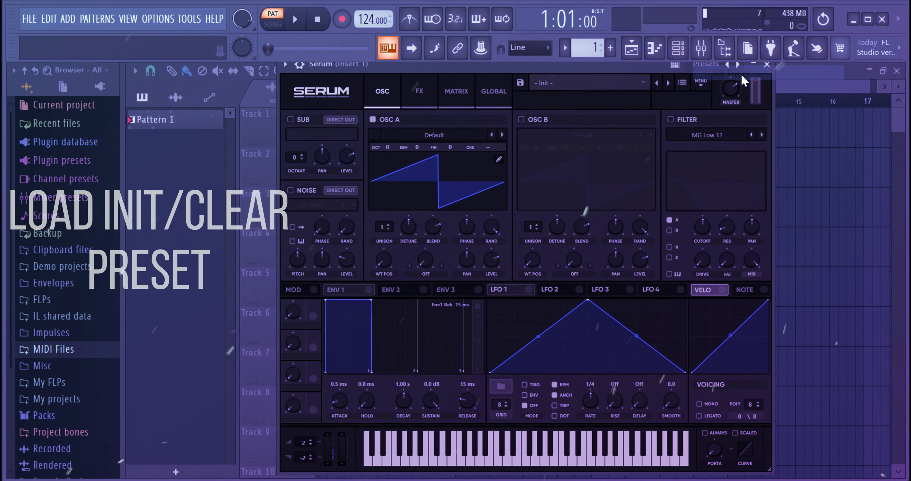
# Load the Basic Shapes wavetable into oscillator A, with wavetable position 4 and octave -1.
pyautogui.click(451, 136)
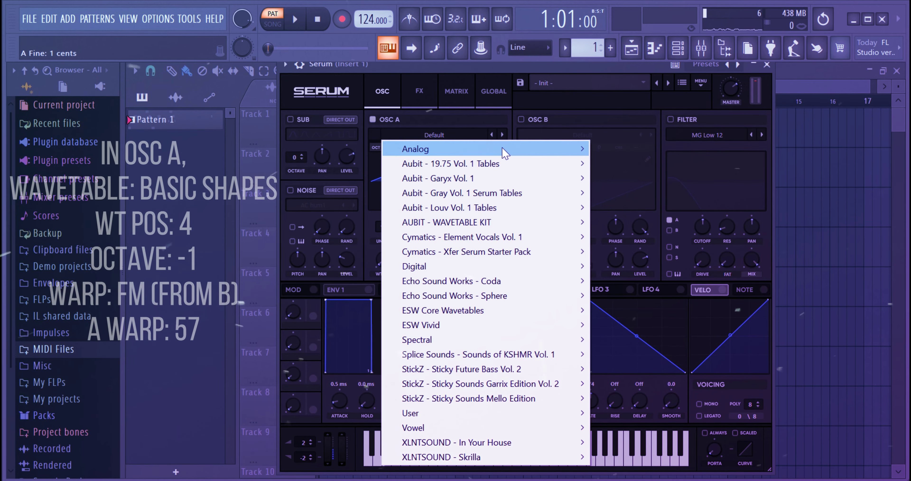
pyautogui.moveTo(506, 152)
pyautogui.click(637, 146)
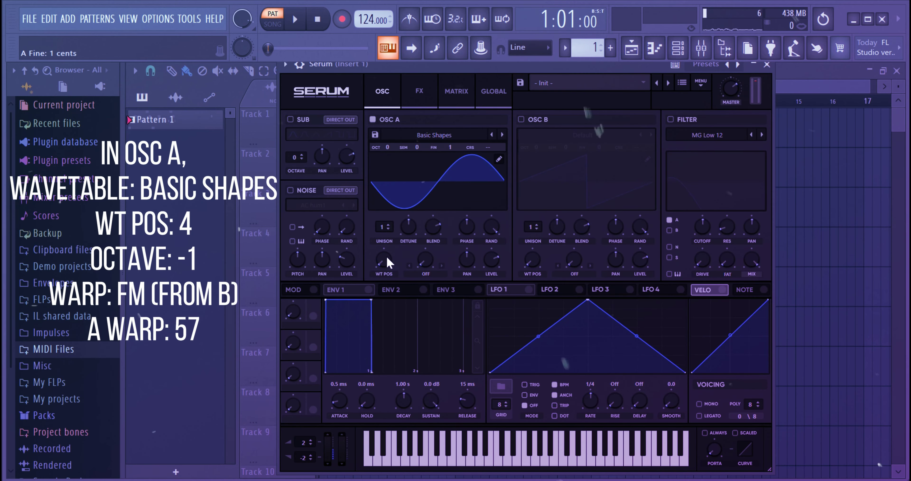
pyautogui.moveTo(387, 257); pyautogui.dragTo(398, 208)
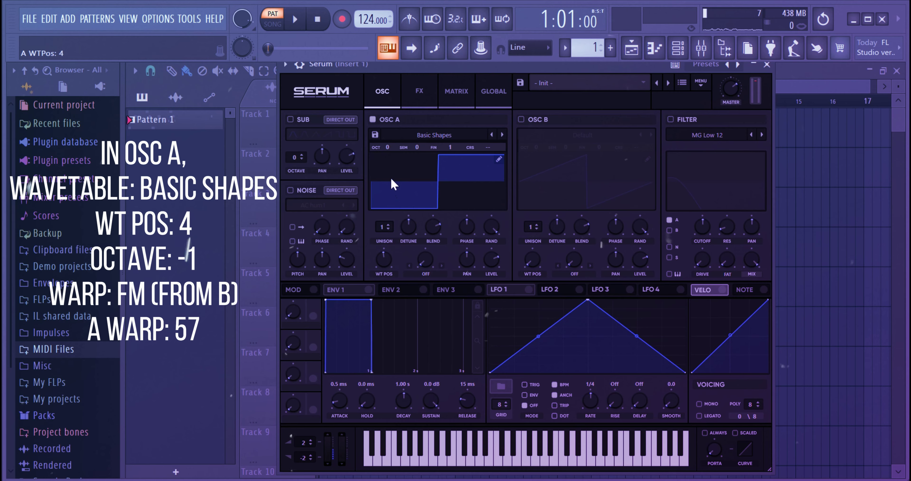
pyautogui.moveTo(386, 147); pyautogui.dragTo(387, 214)
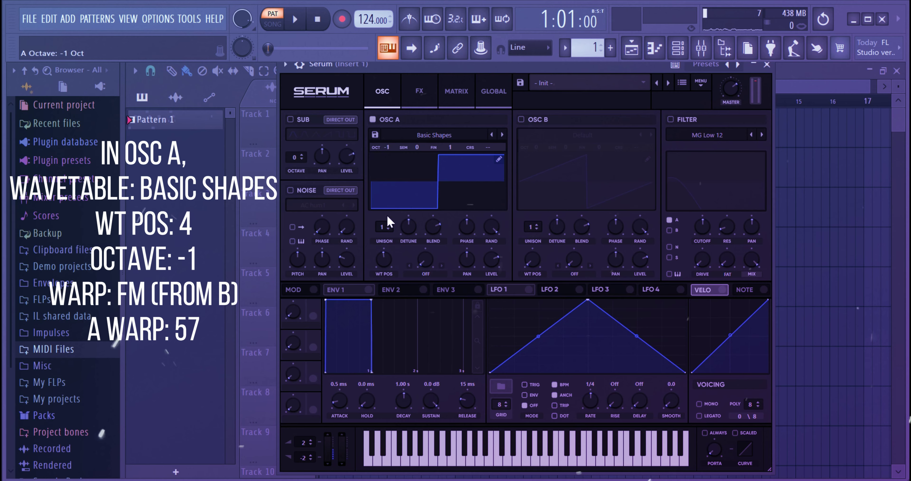
# Set oscillator A's warp mode to FM (from B) and its warp amount to 57%.
pyautogui.click(426, 279)
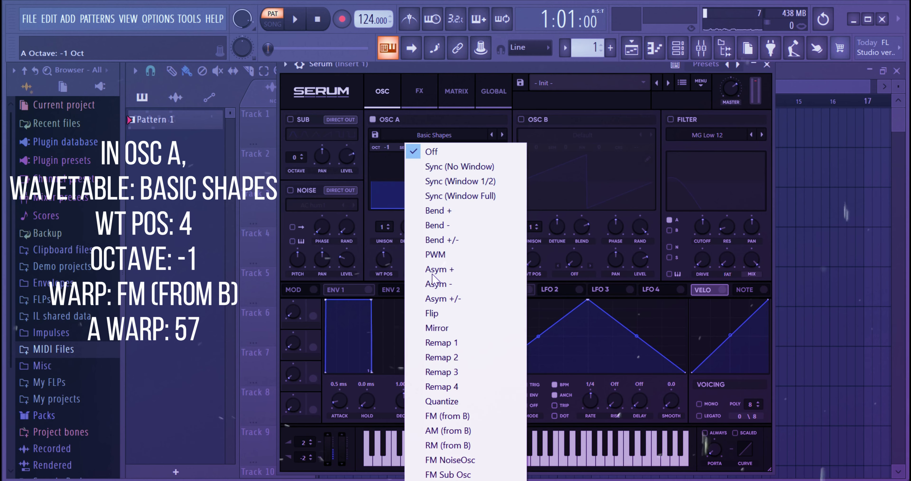
pyautogui.click(486, 418)
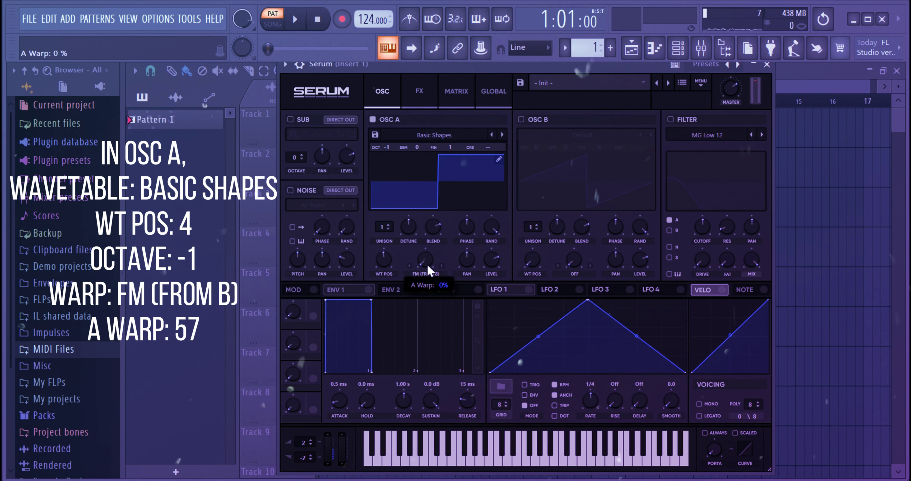
pyautogui.moveTo(427, 264); pyautogui.dragTo(436, 240)
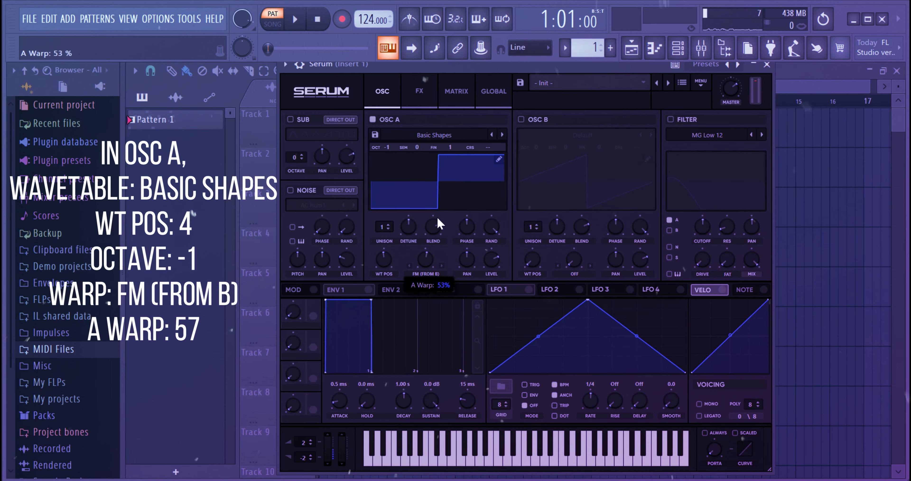
pyautogui.moveTo(439, 213); pyautogui.dragTo(440, 216)
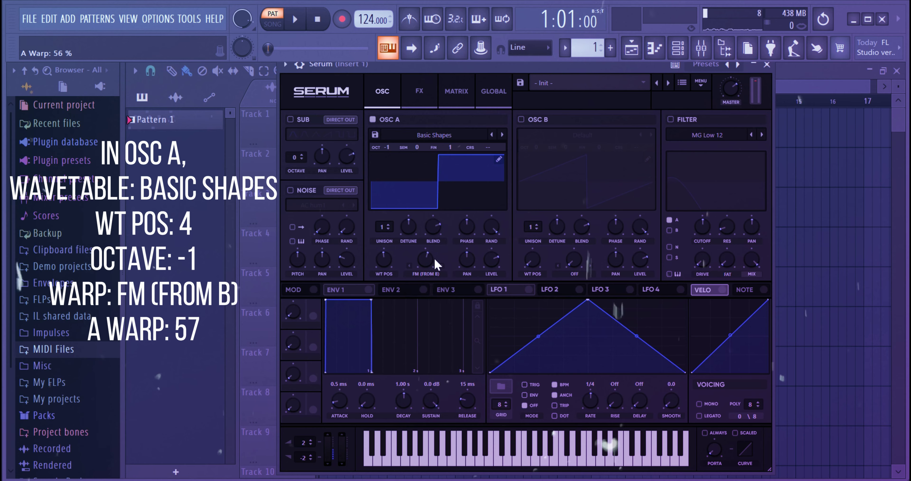
pyautogui.doubleClick(435, 262)
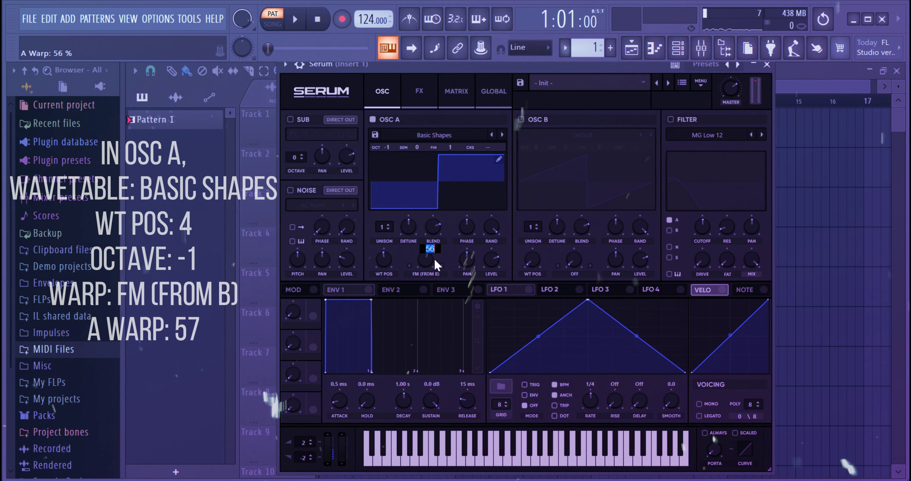
pyautogui.press('BackSpace')
pyautogui.write('7')
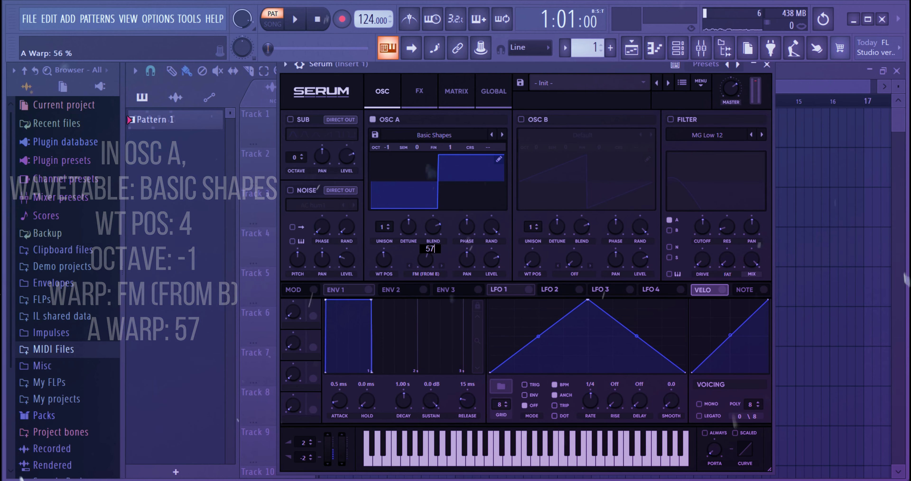
pyautogui.press('Return')
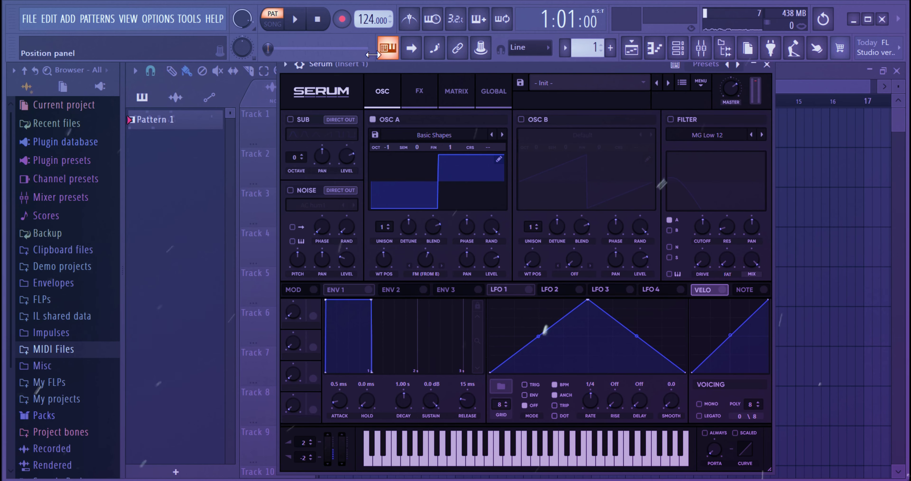
# Enable oscillator B, load the ML Addifunk wavetable from the Vowel category and set its octave to -1.
pyautogui.click(522, 119)
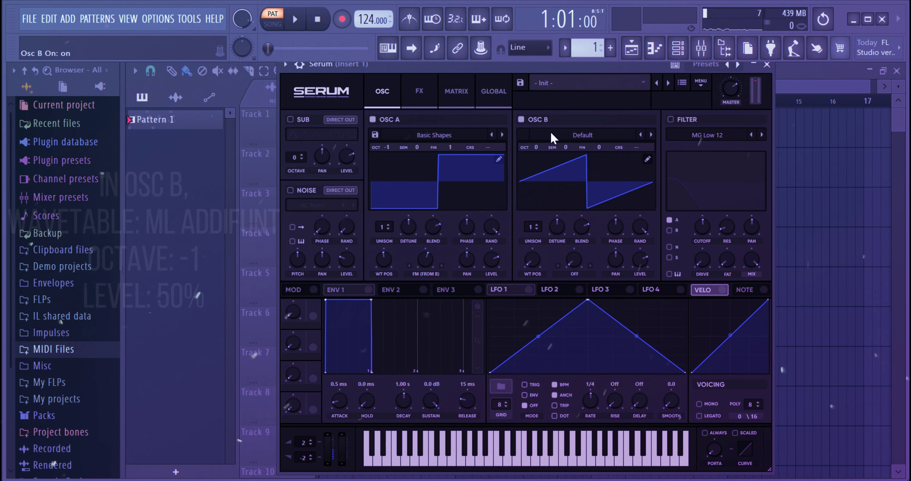
pyautogui.click(575, 135)
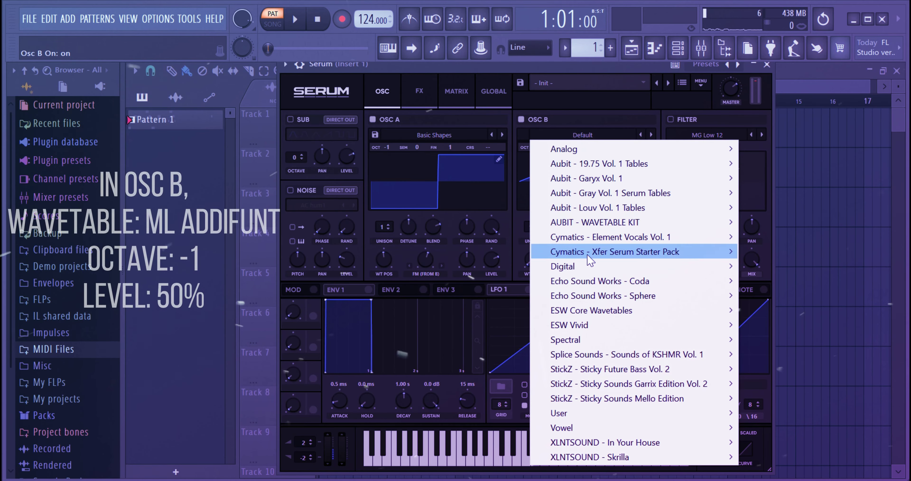
pyautogui.moveTo(584, 268)
pyautogui.moveTo(642, 427)
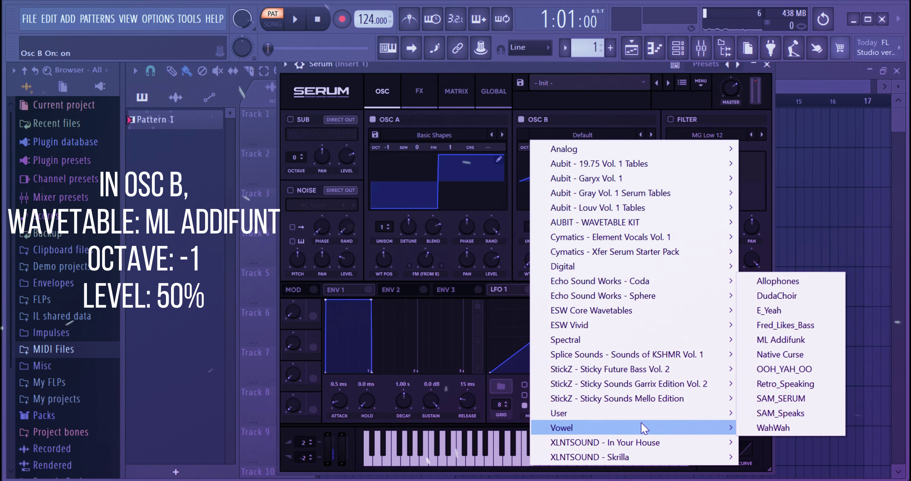
pyautogui.click(789, 340)
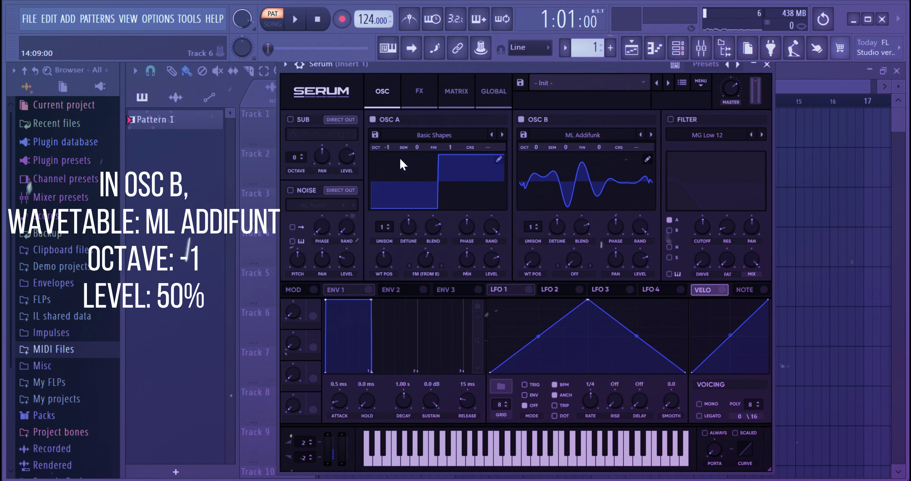
pyautogui.moveTo(542, 147); pyautogui.dragTo(538, 165)
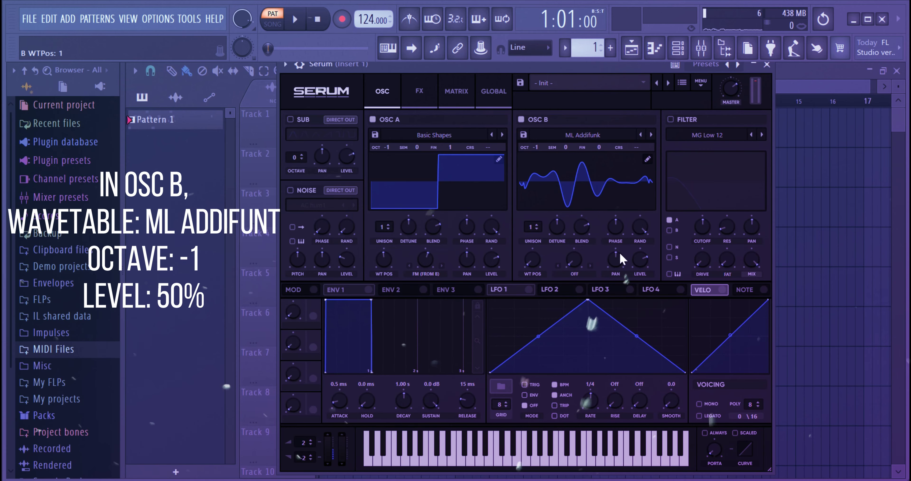
# Set oscillator B's level to 50%.
pyautogui.moveTo(642, 260)
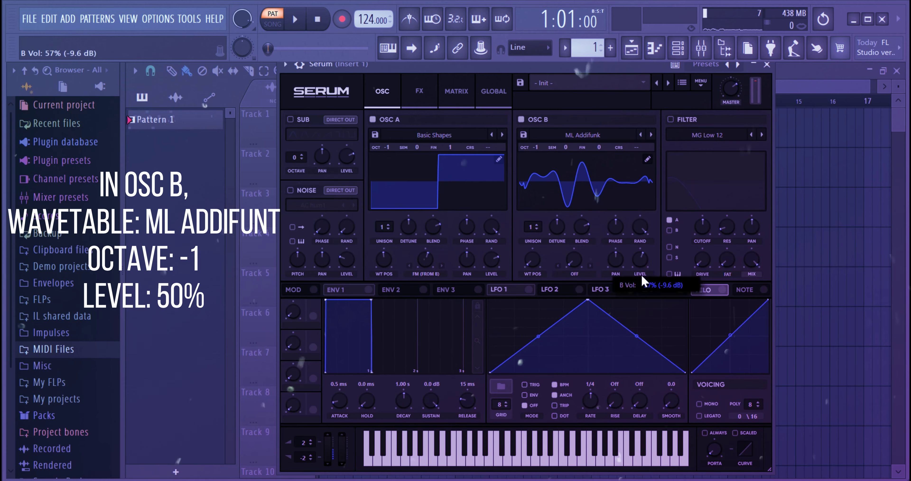
pyautogui.moveTo(642, 277); pyautogui.dragTo(644, 292)
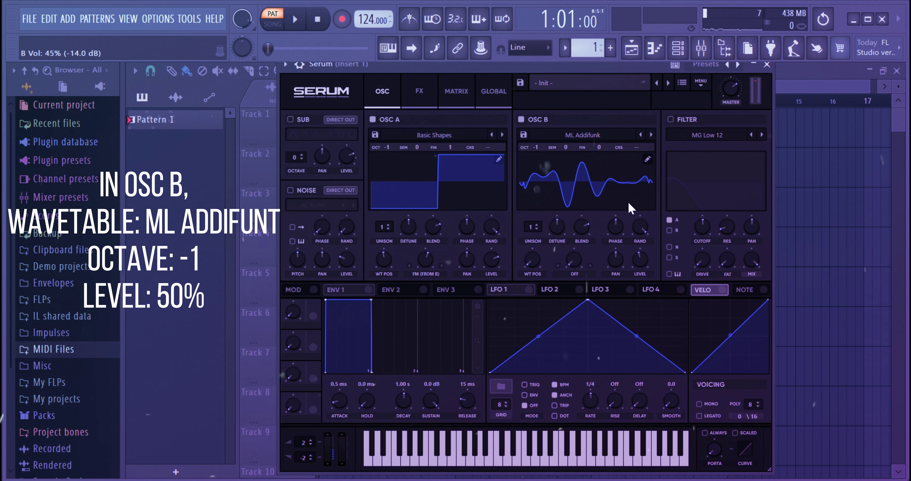
pyautogui.doubleClick(644, 260)
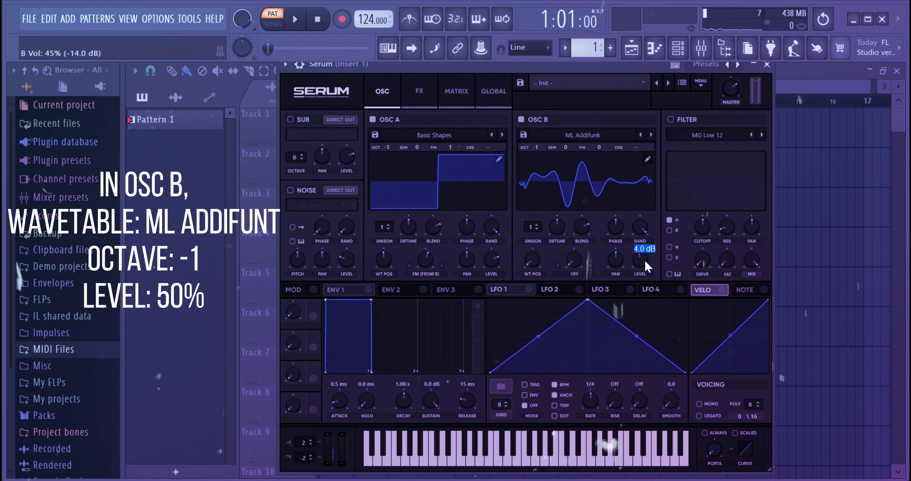
pyautogui.write('50')
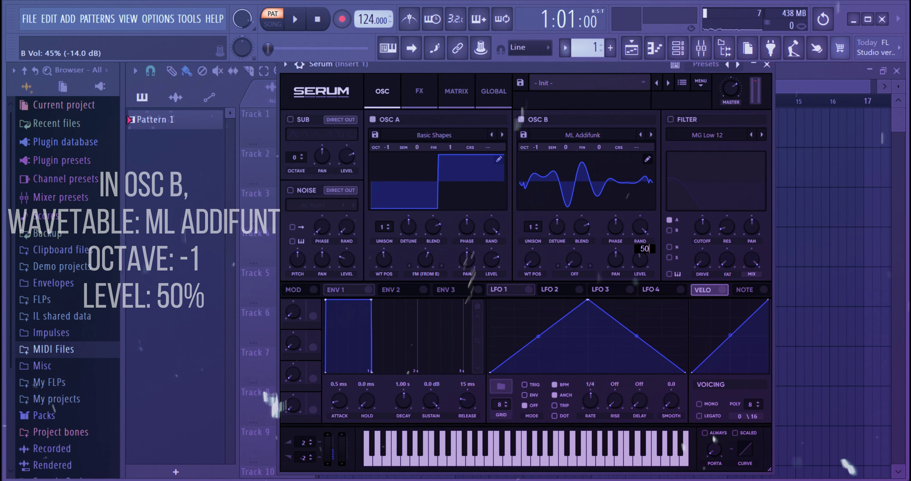
pyautogui.press('Return')
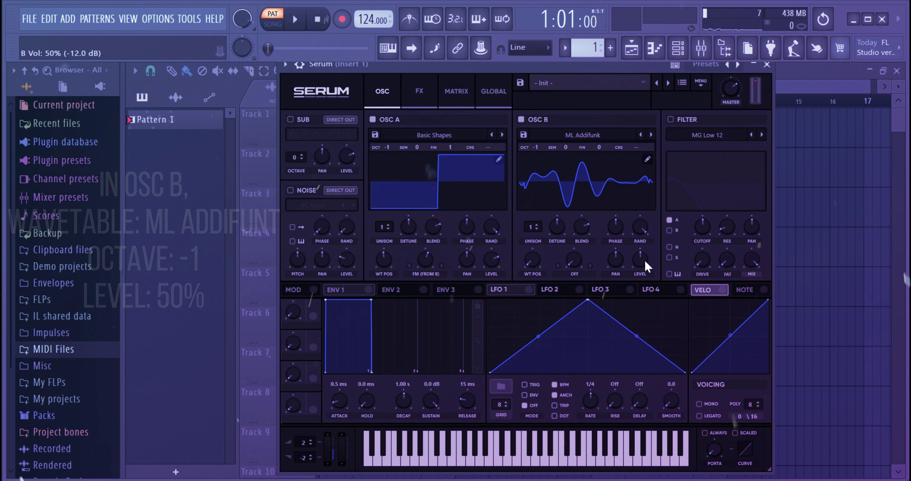
# Enable the filter and choose the MG Low 24 filter type.
pyautogui.click(671, 119)
pyautogui.click(707, 135)
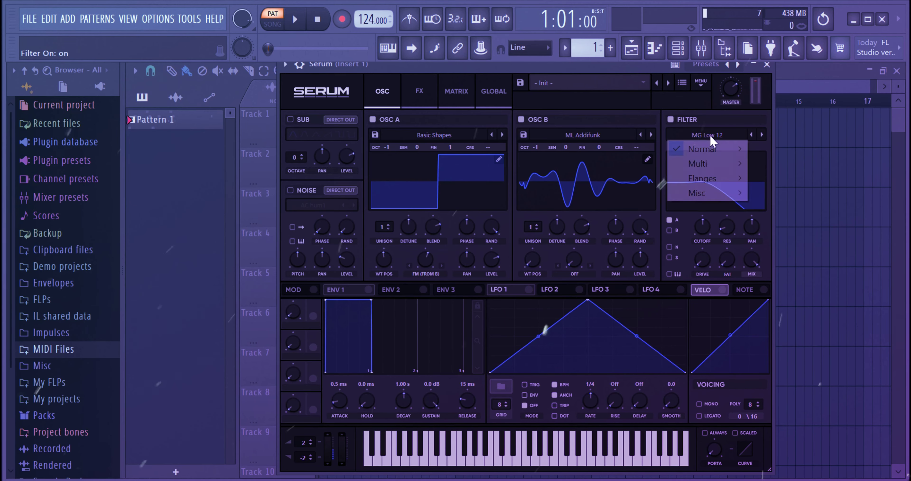
pyautogui.moveTo(709, 148)
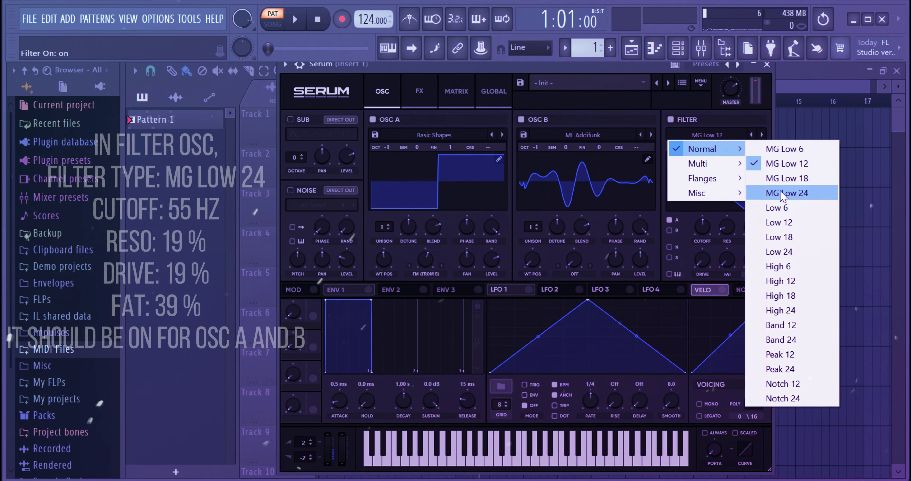
pyautogui.click(802, 193)
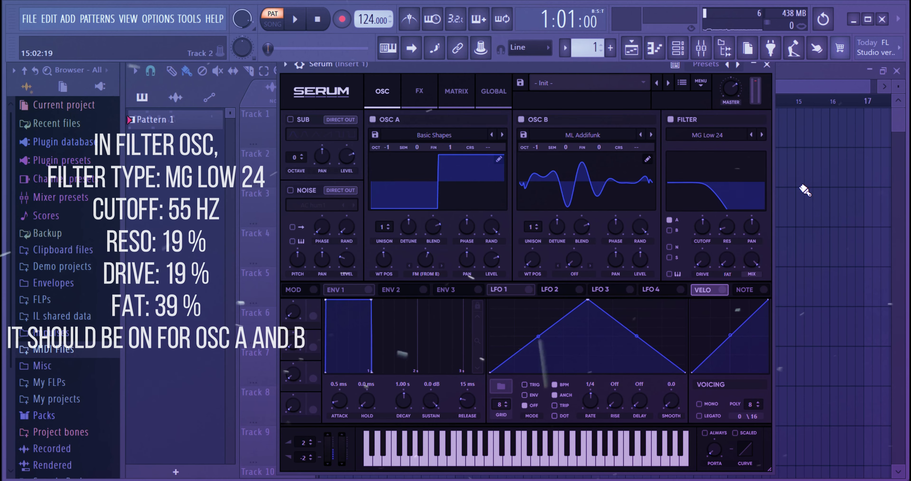
# Set the filter cutoff to 55 Hz and route oscillator B through the filter as well as A.
pyautogui.doubleClick(703, 233)
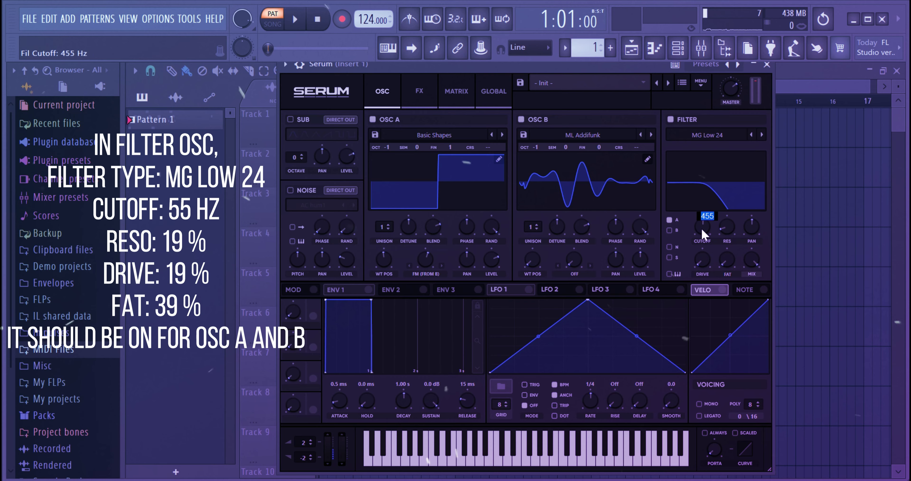
pyautogui.write('55')
pyautogui.press('Return')
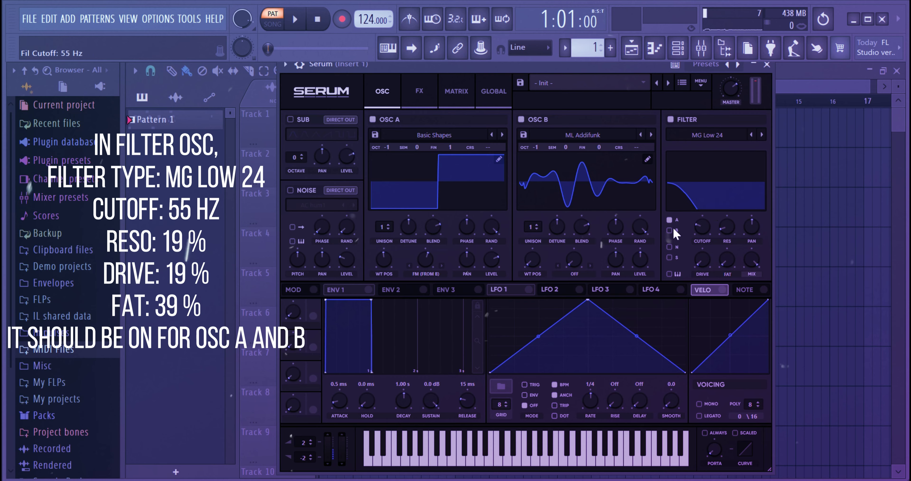
pyautogui.doubleClick(704, 234)
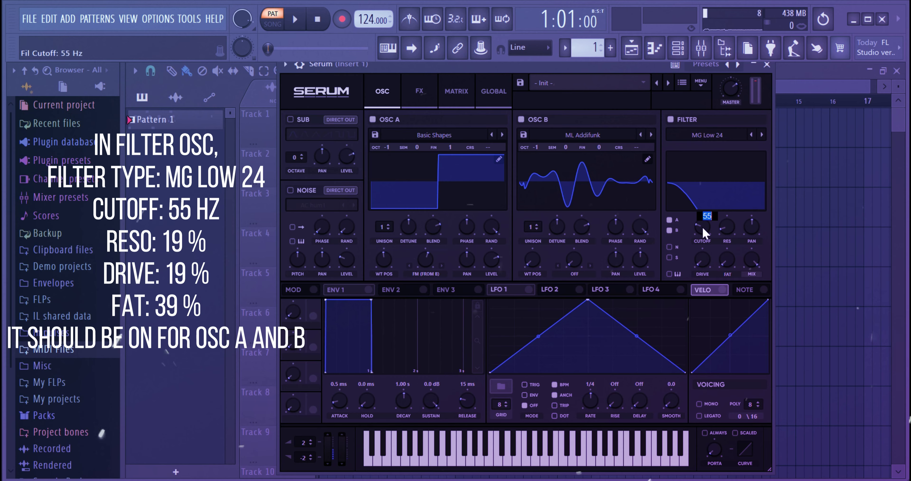
pyautogui.press('Return')
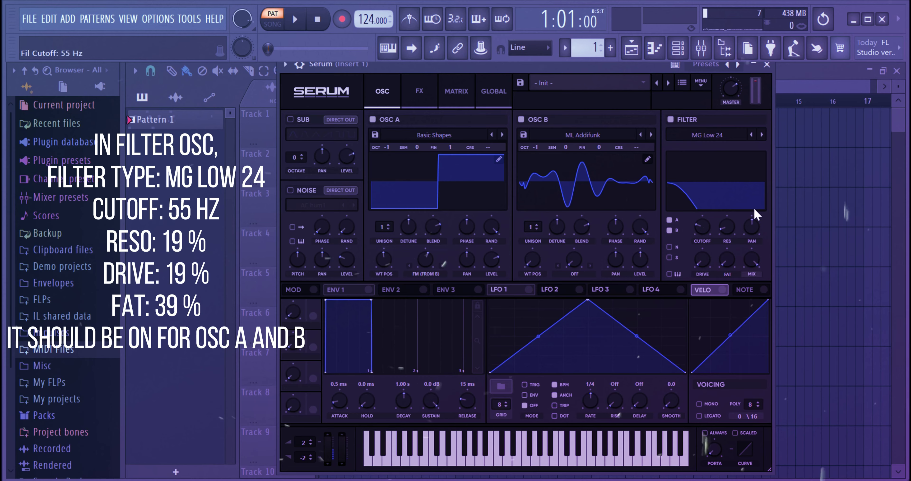
# Set the filter's resonance to 19%, drive to 19% and fat to 39%.
pyautogui.doubleClick(727, 225)
pyautogui.write('1')
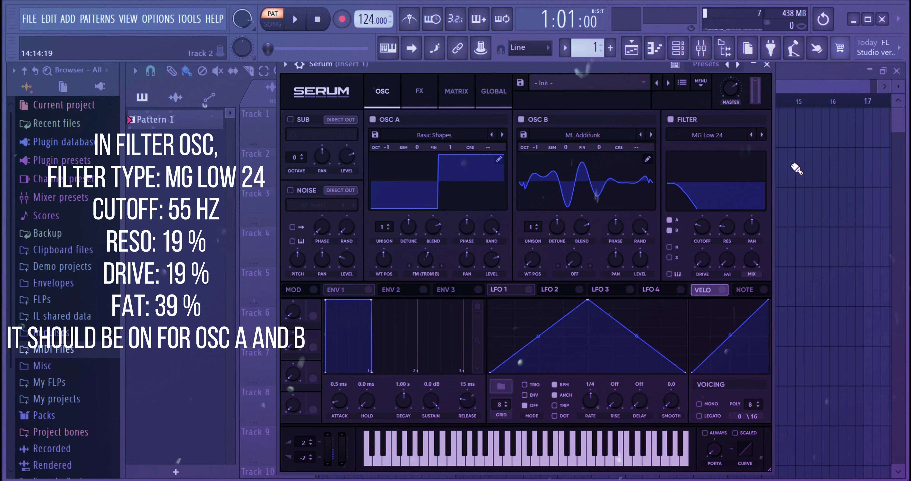
pyautogui.doubleClick(702, 262)
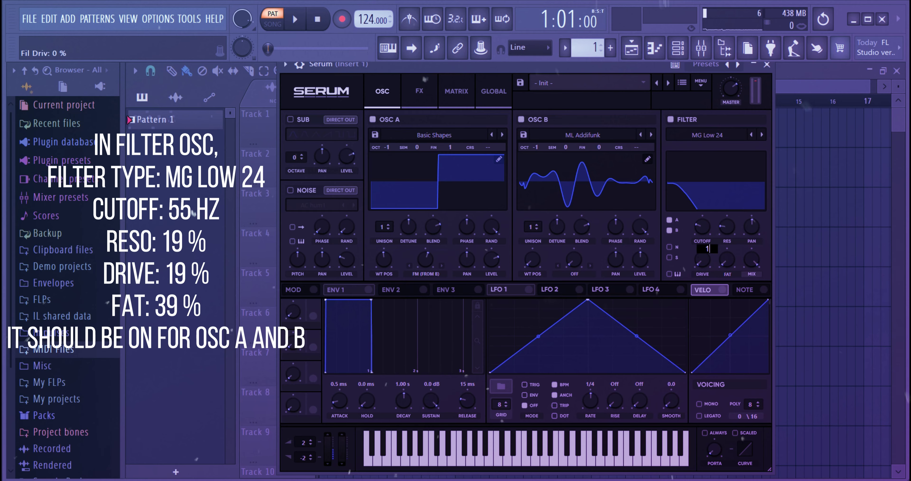
pyautogui.press('Return')
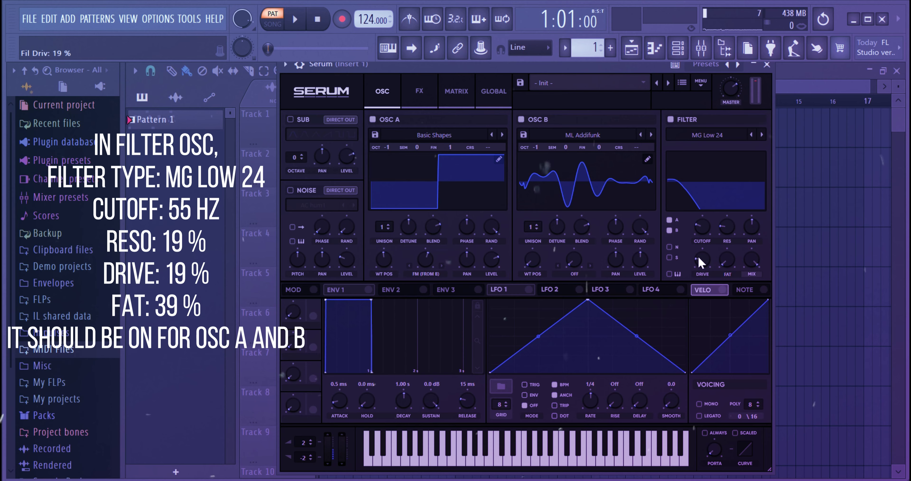
pyautogui.doubleClick(728, 262)
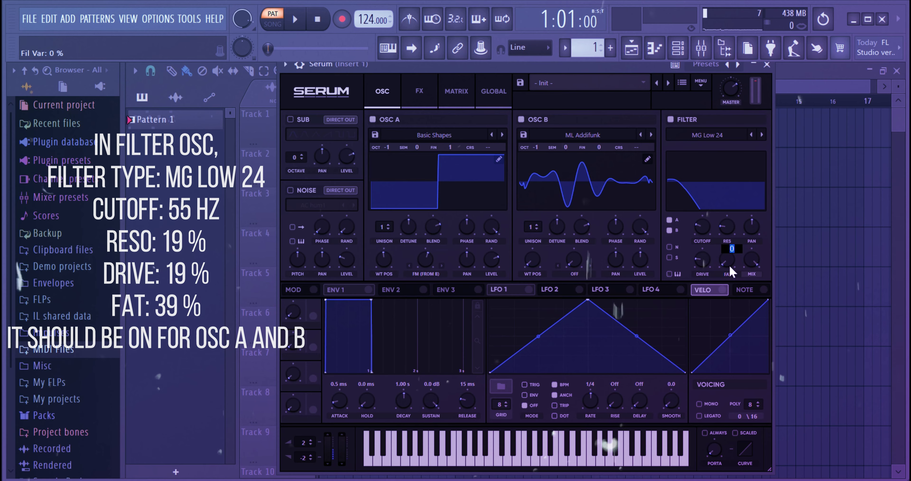
pyautogui.write('39')
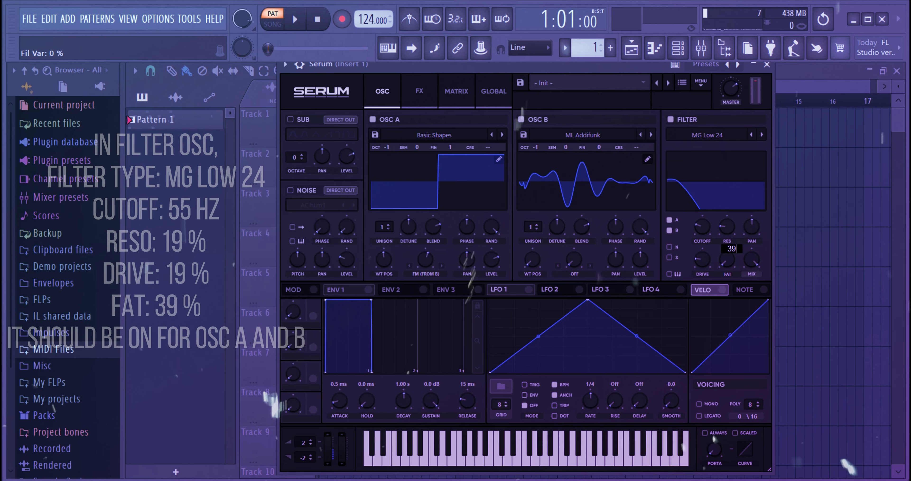
pyautogui.press('Return')
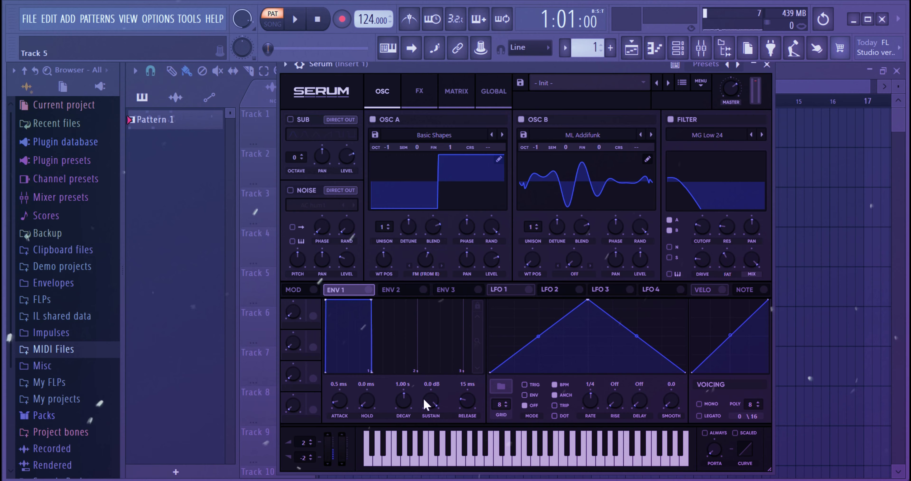
# Shape Env 1 with attack 1.5 ms, decay 602 ms, sustain -14.2 dB and release 324 ms.
pyautogui.doubleClick(345, 400)
pyautogui.write('1')
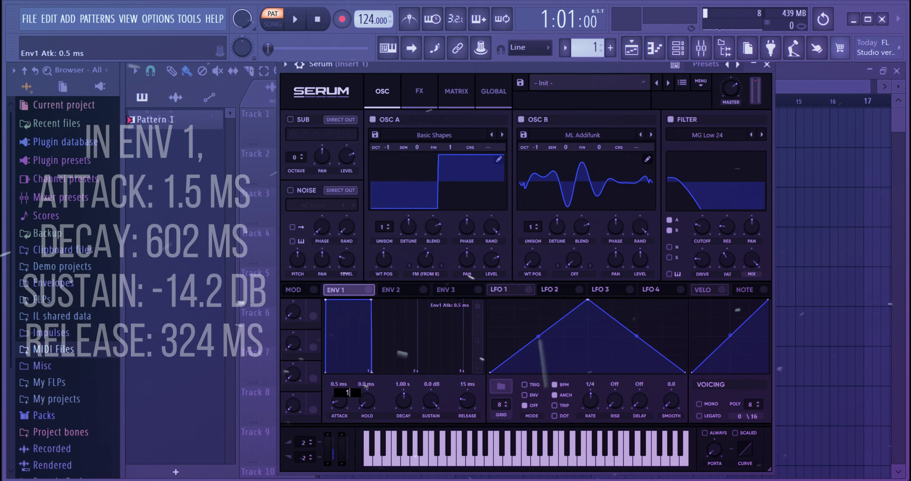
pyautogui.write('.5')
pyautogui.press('Return')
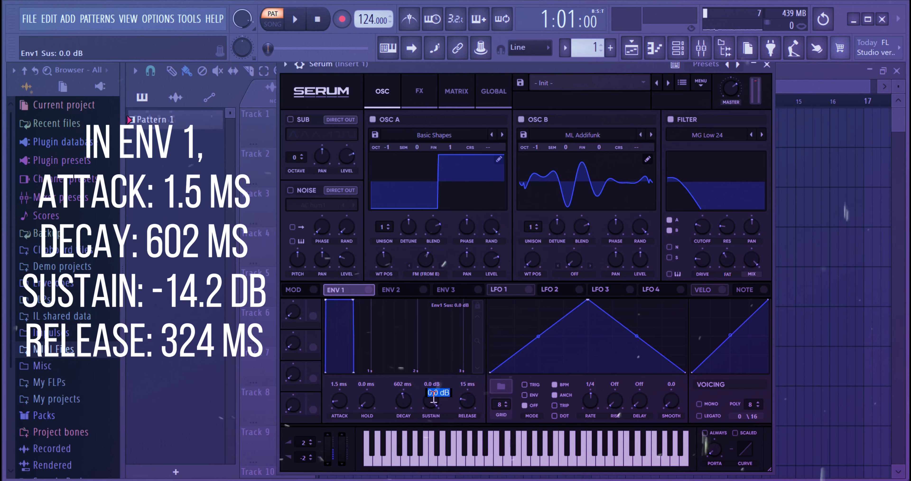
pyautogui.write('4.2')
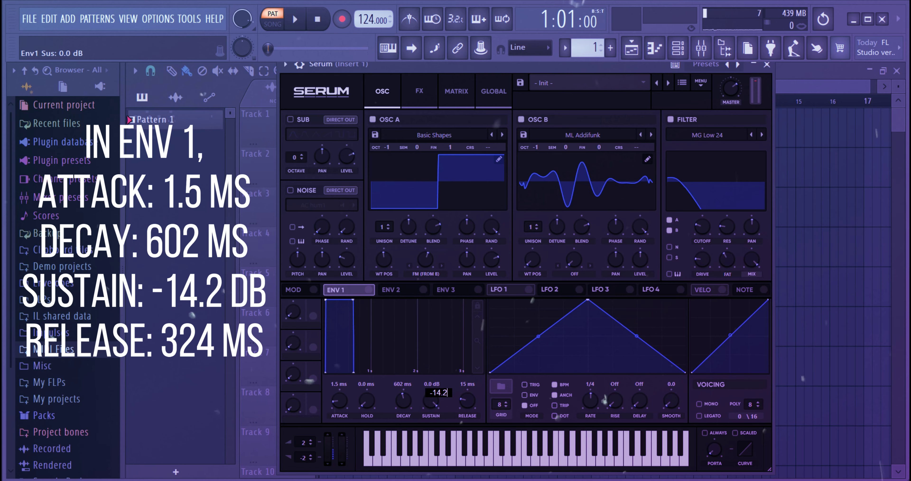
pyautogui.press('Return')
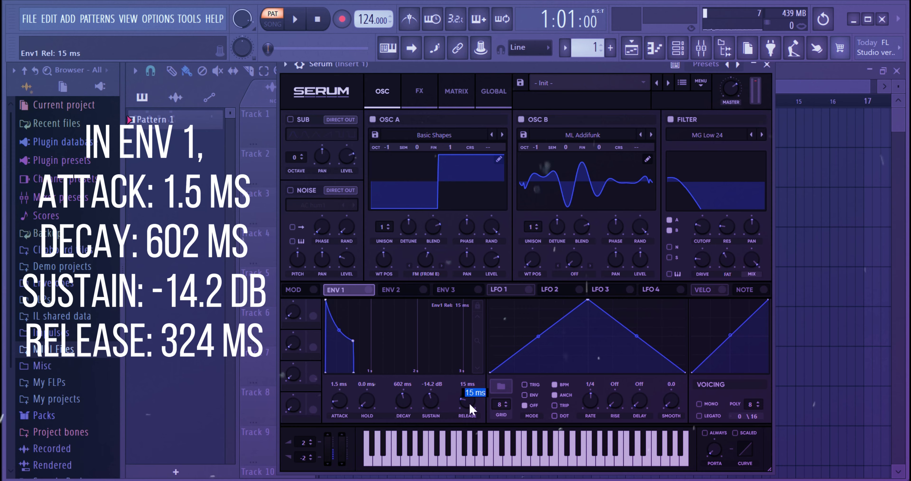
pyautogui.press('Return')
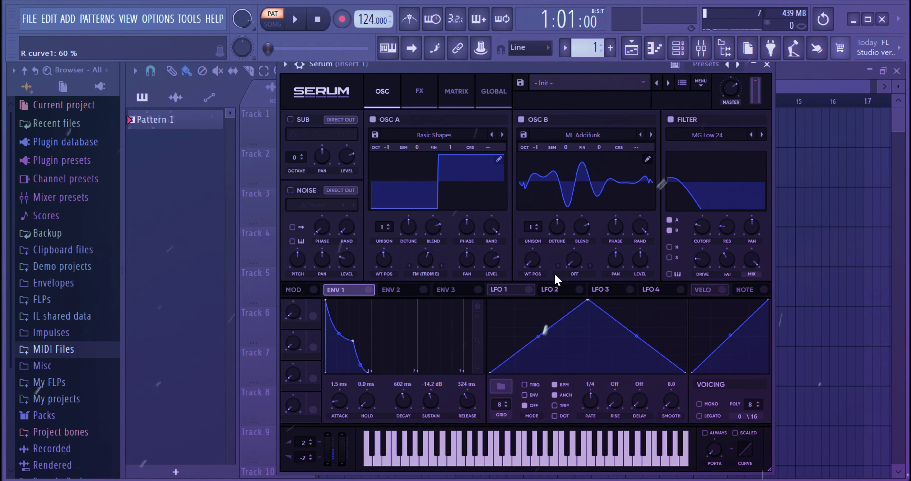
# Shape Env 2 with decay 26 ms, sustain 0% and release 0 ms.
pyautogui.click(418, 293)
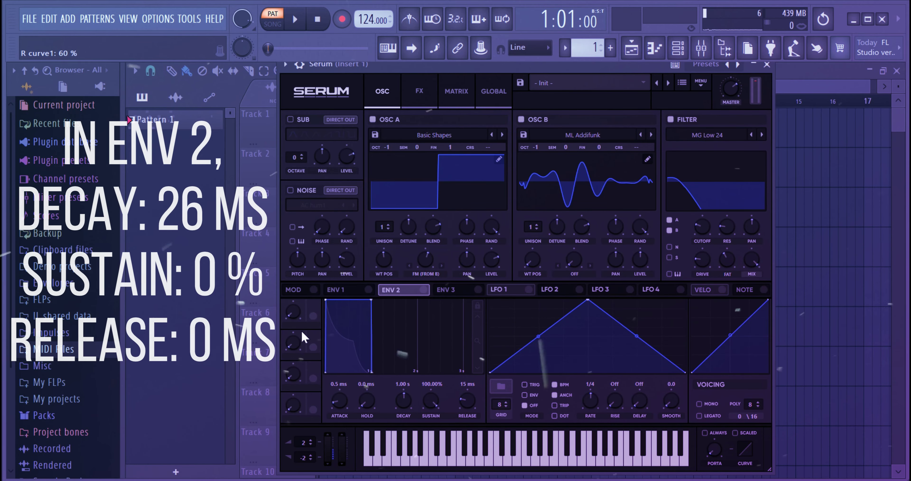
pyautogui.doubleClick(405, 401)
pyautogui.write('2')
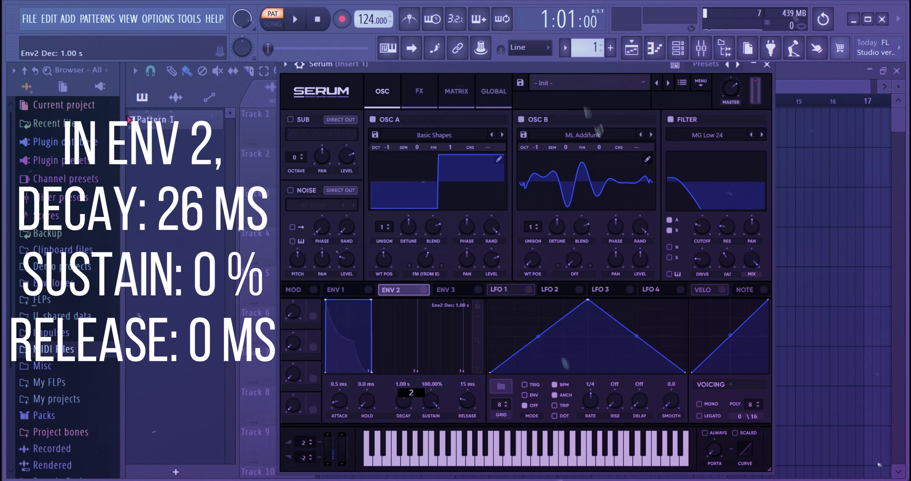
pyautogui.write('6')
pyautogui.press('Return')
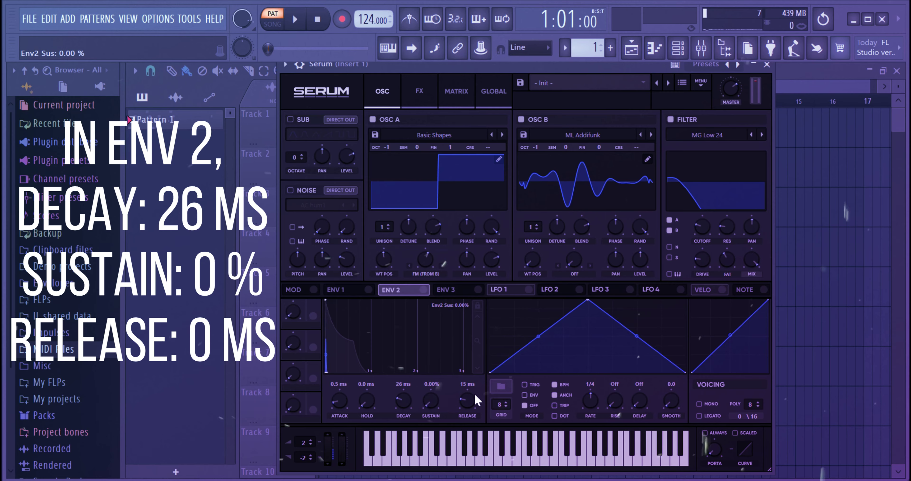
pyautogui.moveTo(474, 392); pyautogui.dragTo(474, 421)
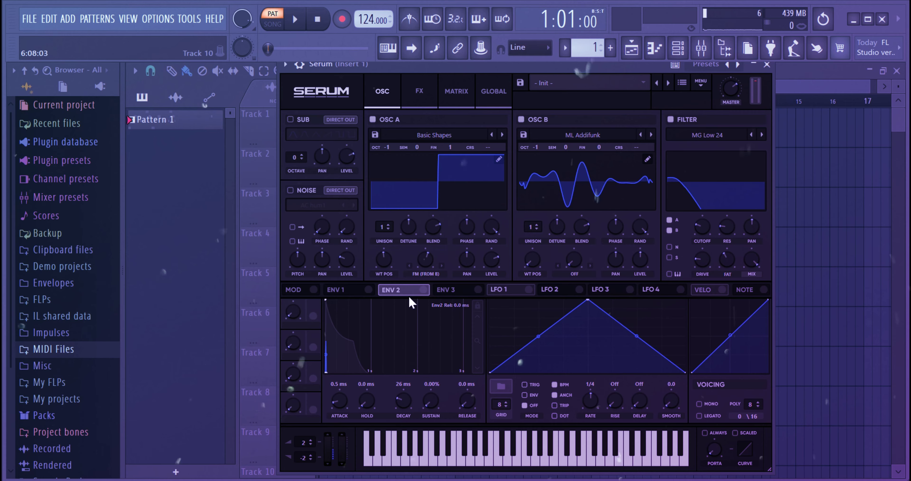
# Assign Env 1 to the filter cutoff, and route Env 2 to A Semi with amount 100 in the modulation matrix.
pyautogui.moveTo(361, 289); pyautogui.dragTo(690, 236)
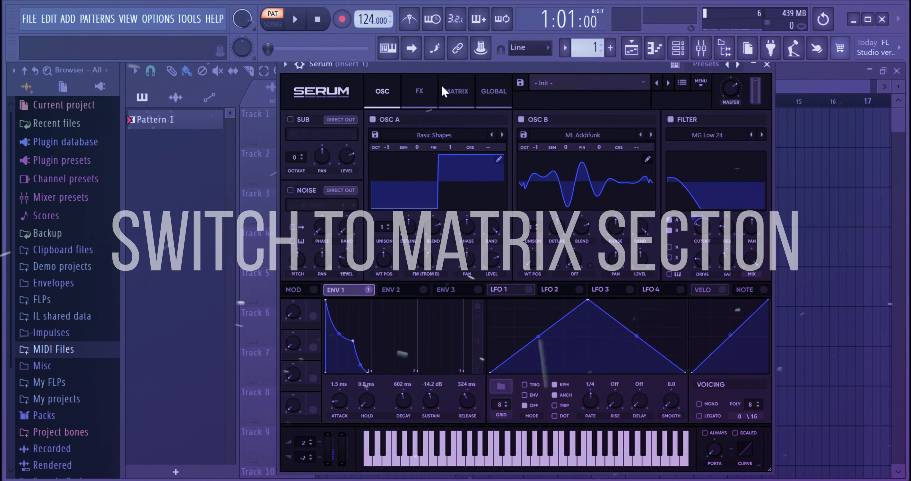
pyautogui.click(456, 91)
pyautogui.click(316, 155)
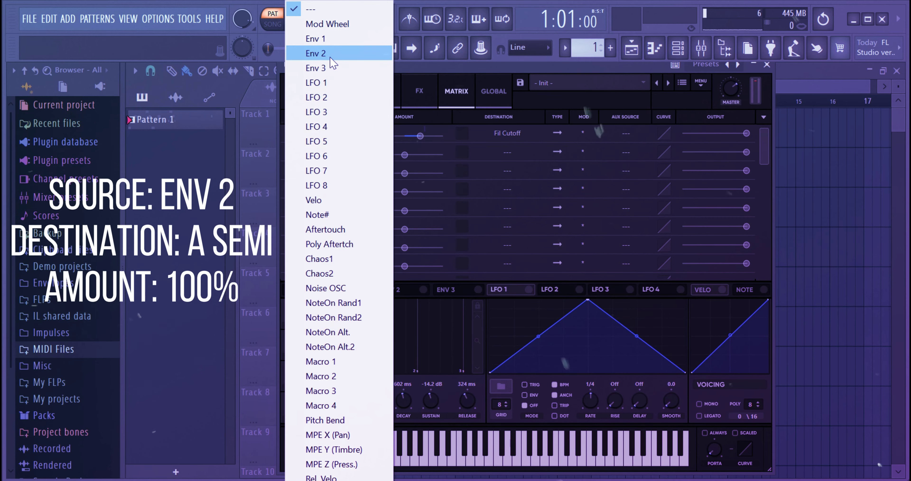
pyautogui.click(336, 54)
pyautogui.click(507, 151)
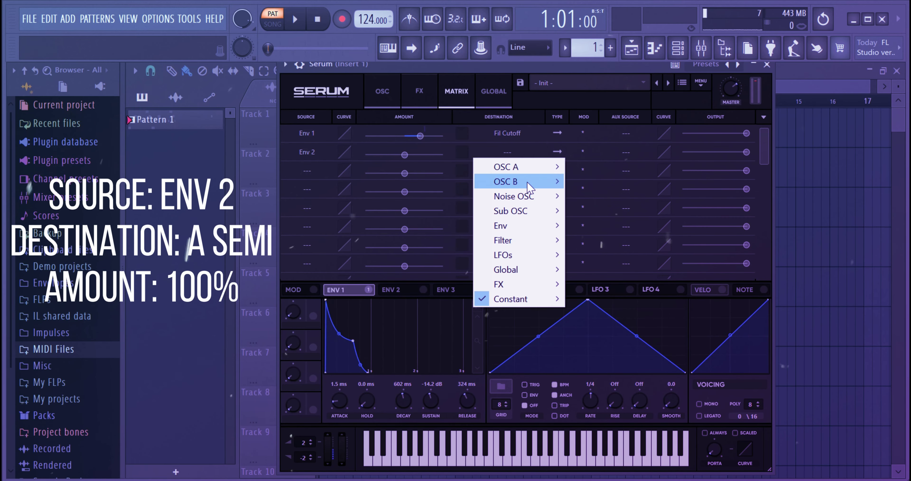
pyautogui.moveTo(527, 173)
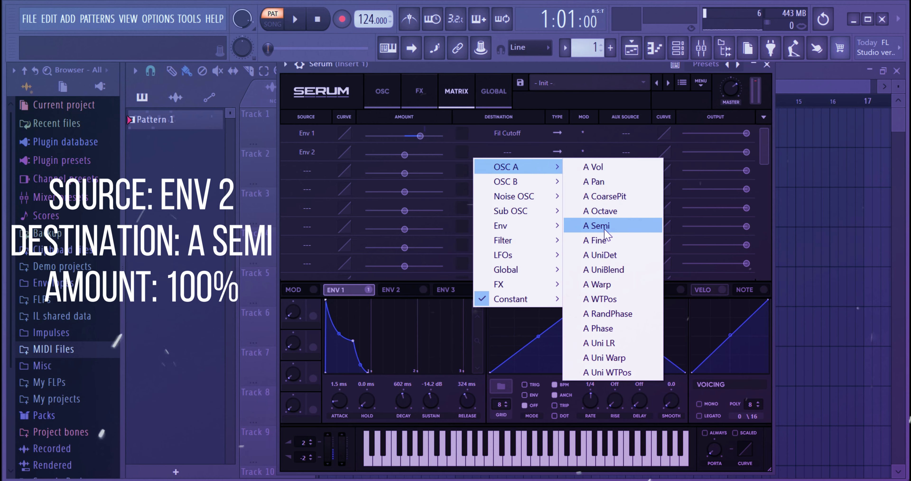
pyautogui.click(616, 232)
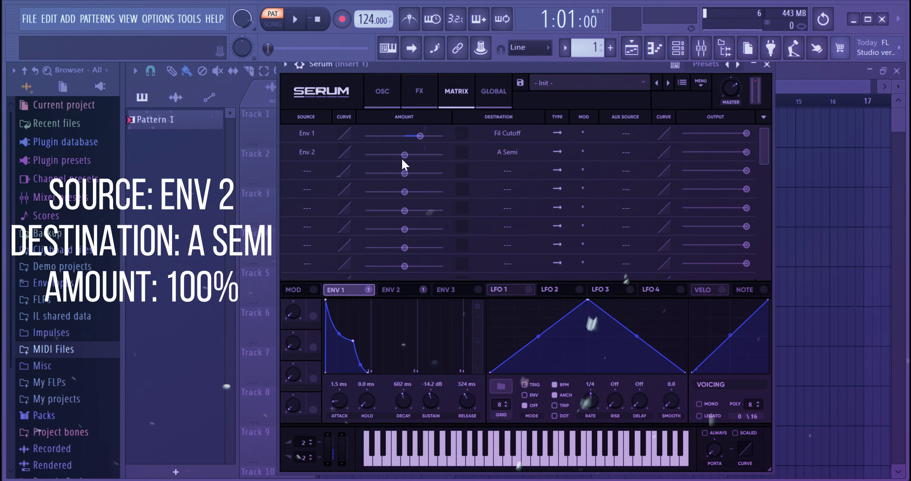
pyautogui.moveTo(404, 155); pyautogui.dragTo(518, 166)
# Add a modulation matrix routing from Env 2 to B Semi with amount 100.
pyautogui.click(307, 171)
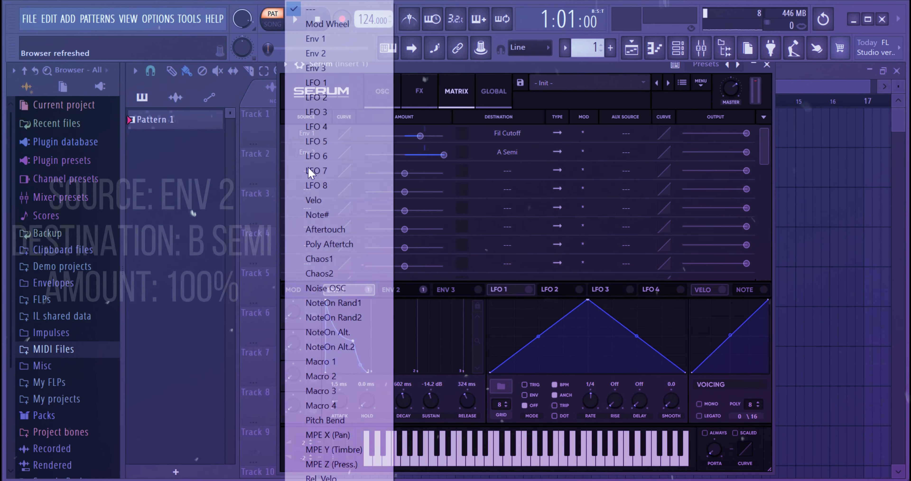
pyautogui.click(315, 53)
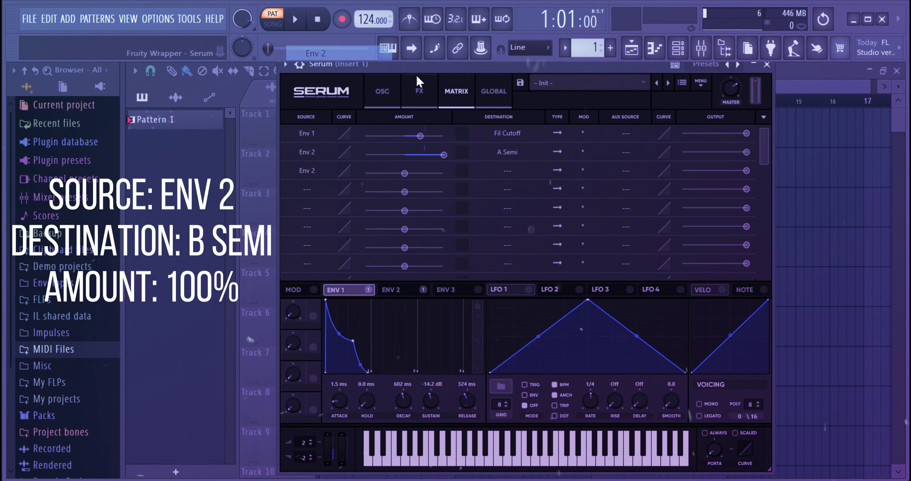
pyautogui.click(515, 171)
pyautogui.moveTo(516, 200)
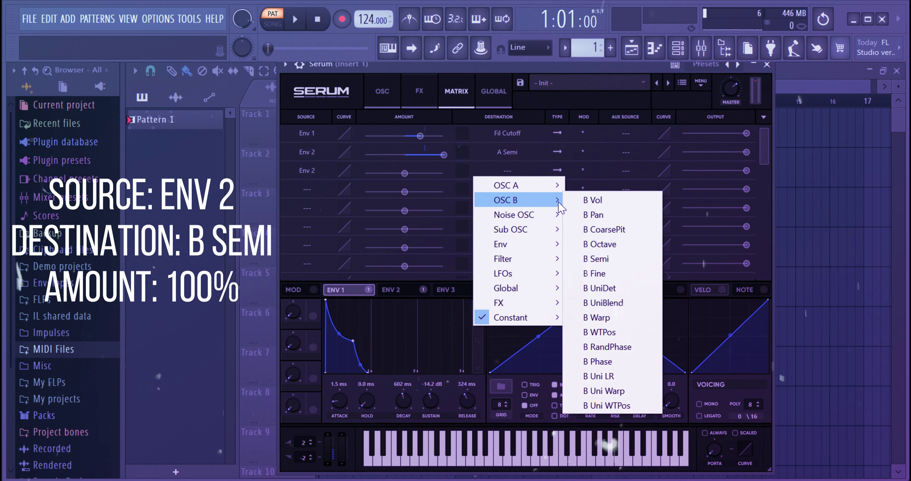
pyautogui.click(597, 258)
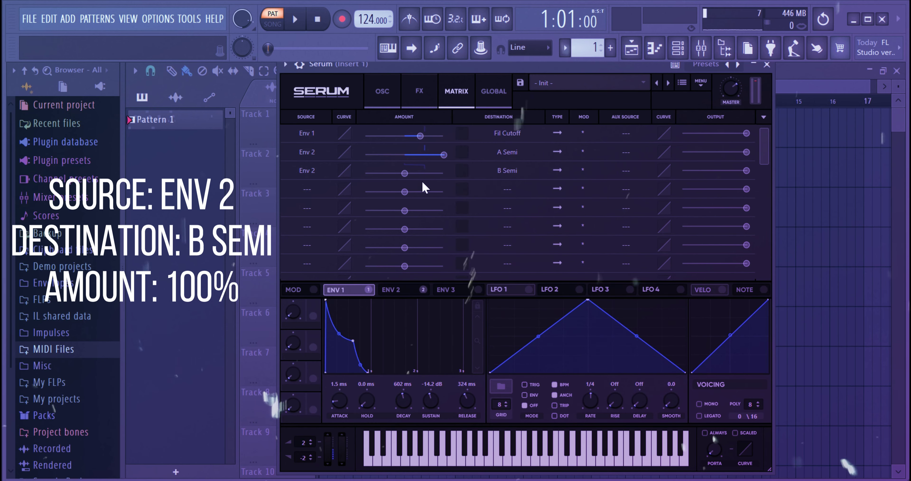
pyautogui.moveTo(405, 172); pyautogui.dragTo(505, 181)
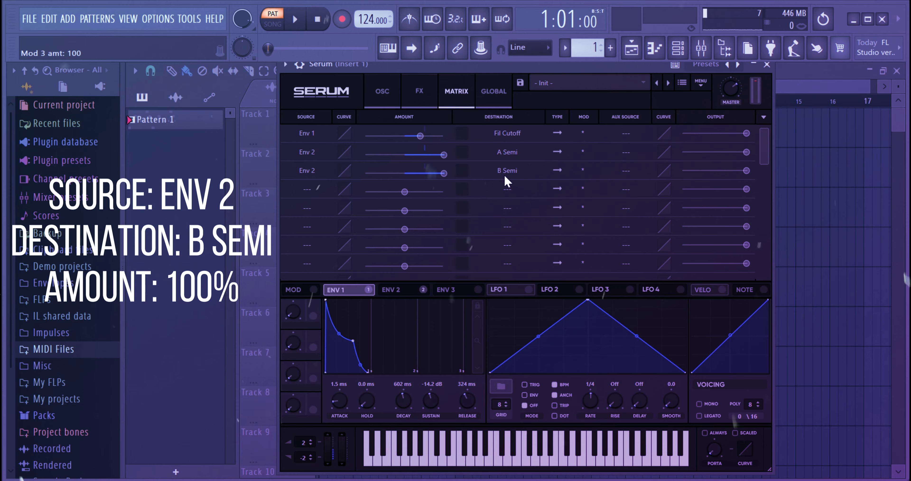
# Enable the Hyper/Dimension effect with Hyper mix 0%, Dimension size 0% and Dimension mix 50%.
pyautogui.click(419, 93)
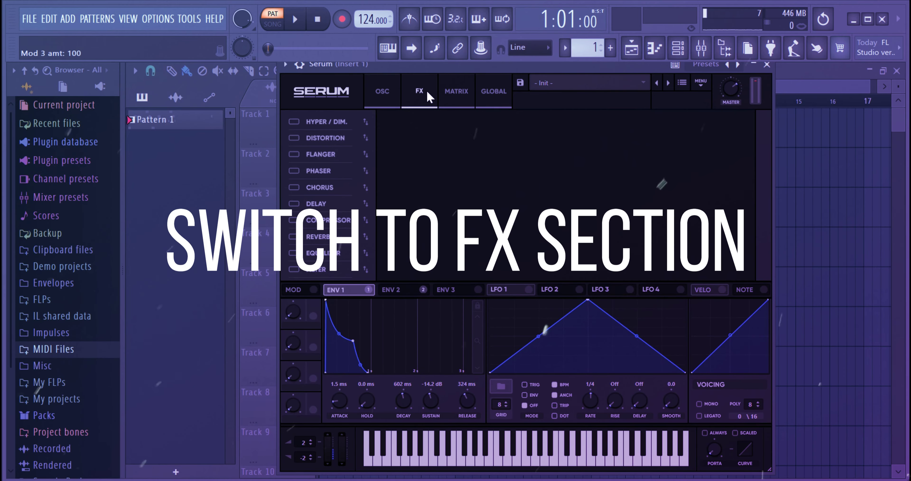
pyautogui.click(294, 121)
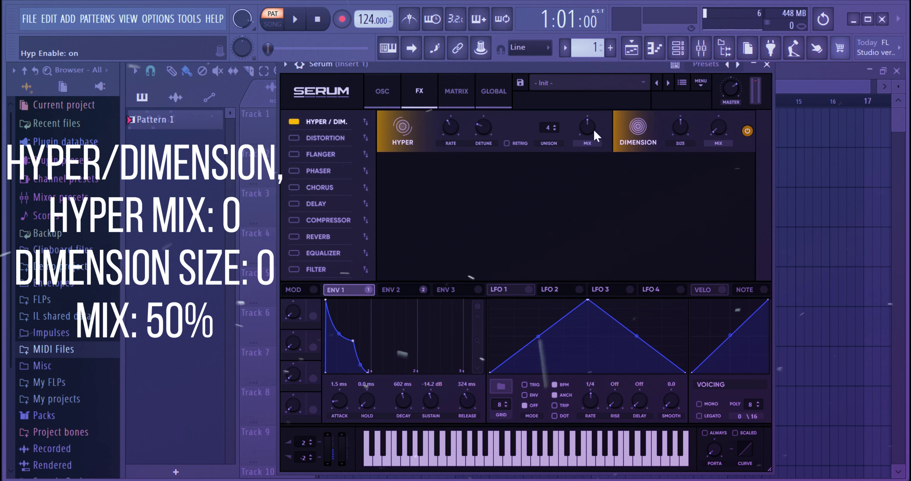
pyautogui.moveTo(594, 135); pyautogui.dragTo(597, 415)
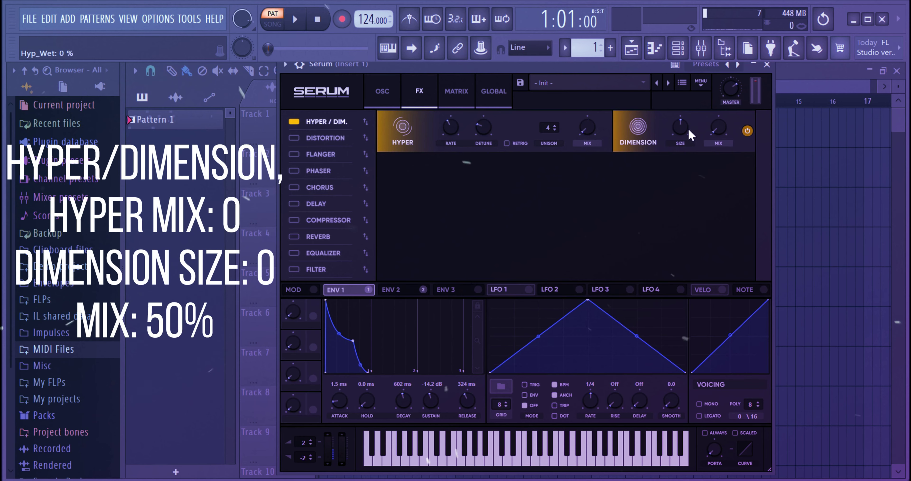
pyautogui.moveTo(688, 130); pyautogui.dragTo(683, 193)
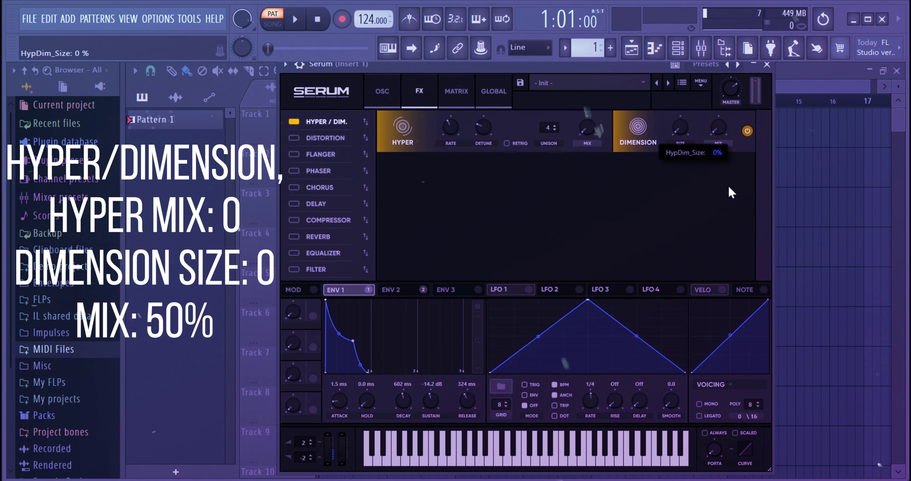
pyautogui.click(726, 136)
pyautogui.press('Return')
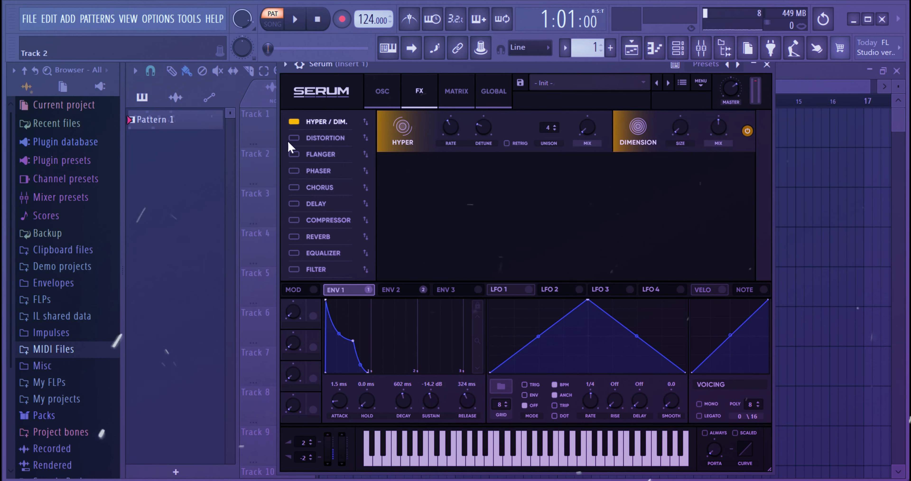
# Enable the Distortion effect, choose the HardClip type and set its drive to 14%.
pyautogui.click(294, 137)
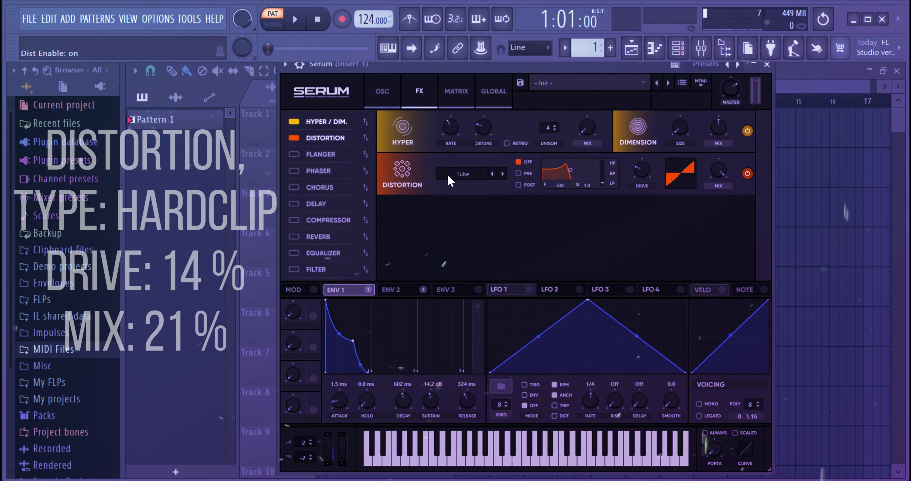
pyautogui.click(459, 184)
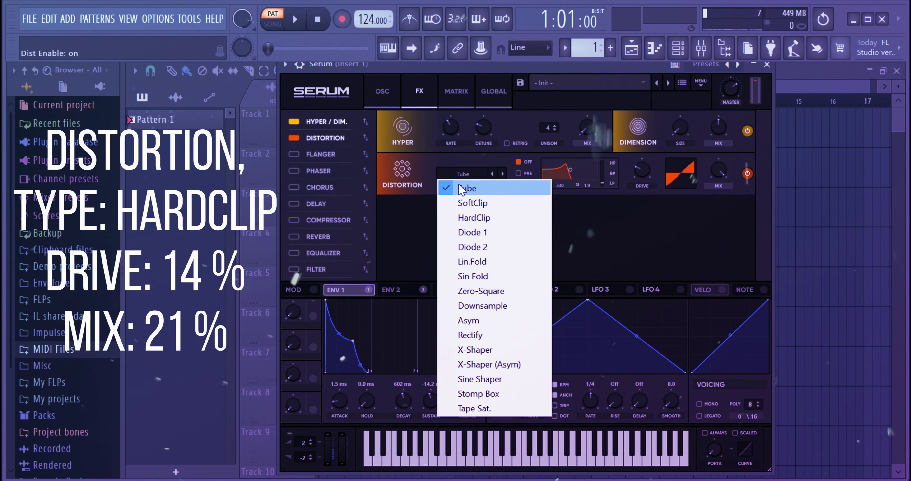
pyautogui.click(477, 219)
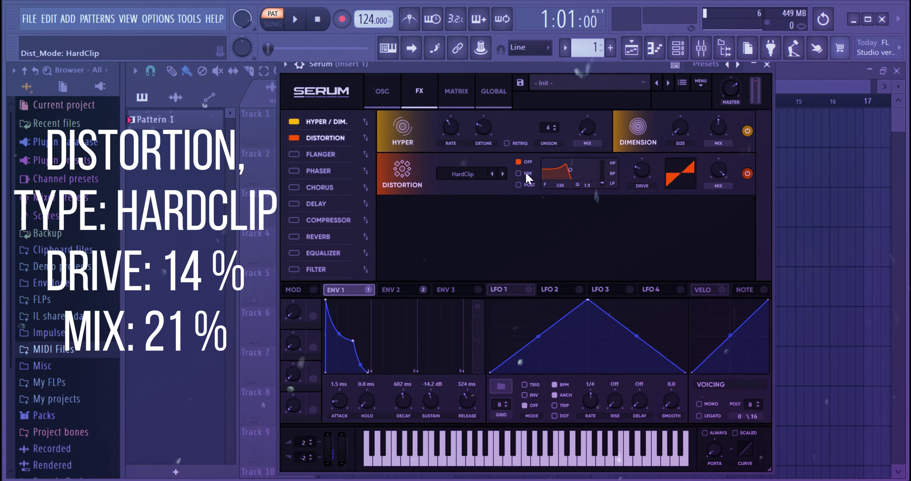
pyautogui.doubleClick(647, 176)
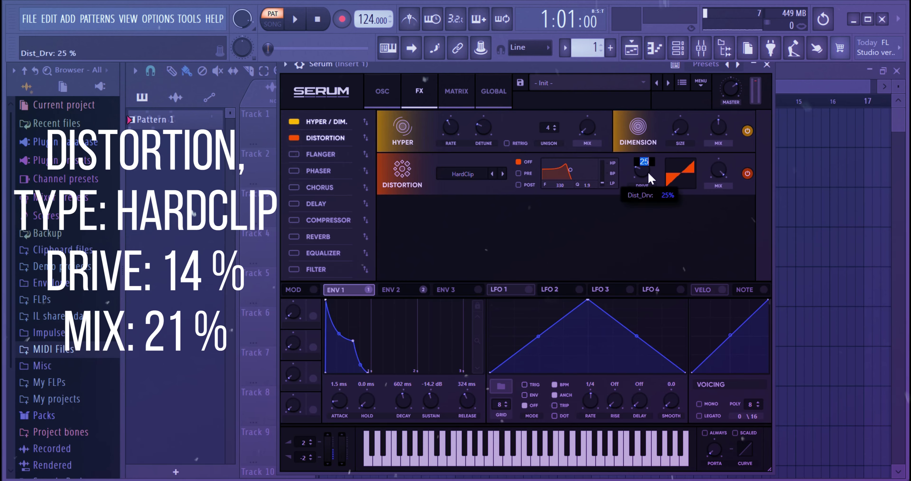
pyautogui.write('14')
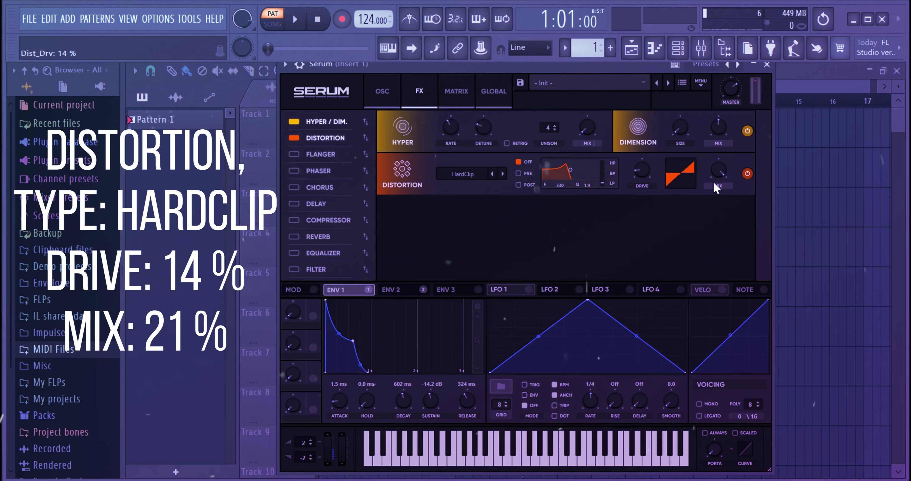
# Set the Distortion effect's mix to 21%.
pyautogui.moveTo(720, 165)
pyautogui.write('2')
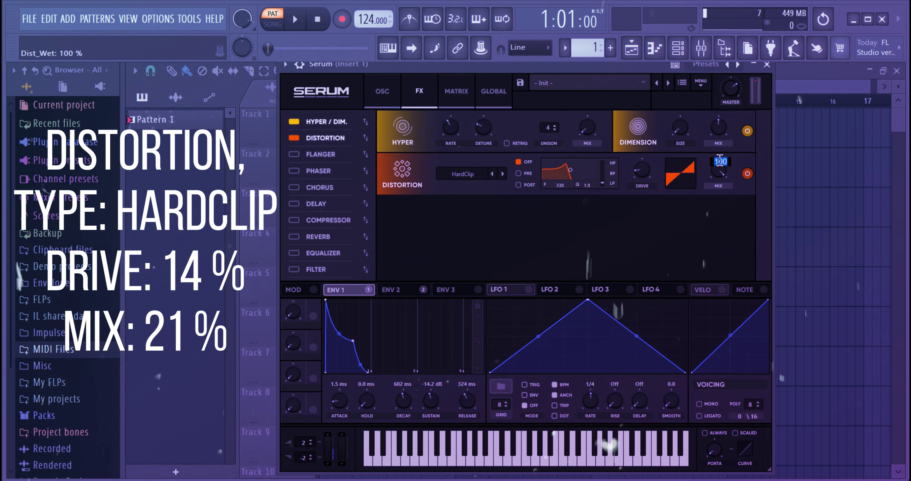
pyautogui.write('1')
pyautogui.press('Return')
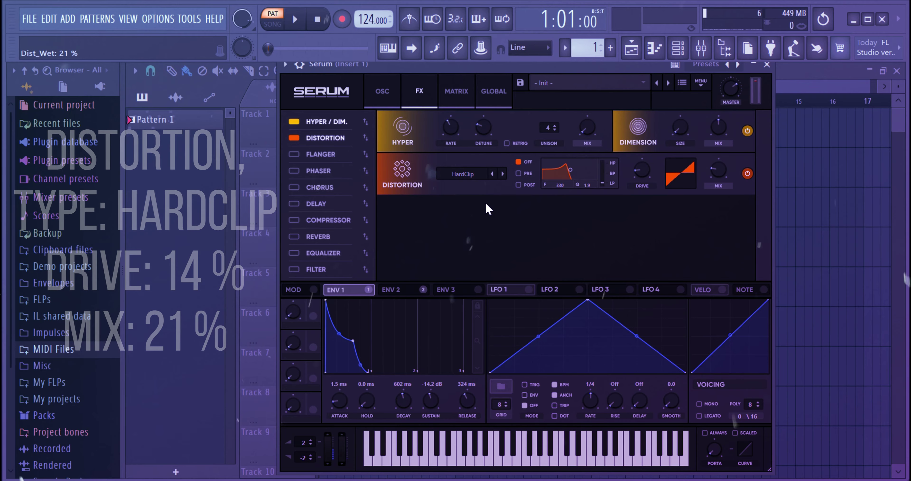
# Enable the Compressor directly after Distortion in the effects chain, with multiband on and gain at 7.3 dB.
pyautogui.click(294, 220)
pyautogui.moveTo(325, 220); pyautogui.dragTo(324, 154)
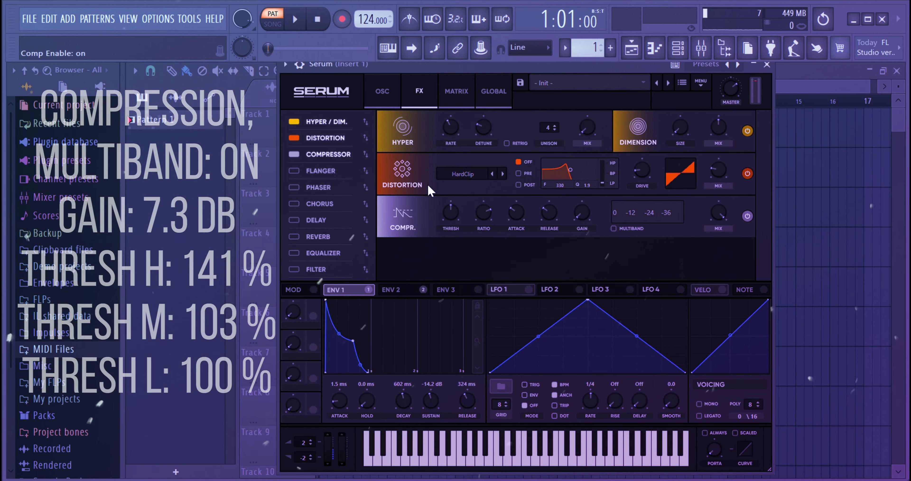
pyautogui.click(614, 229)
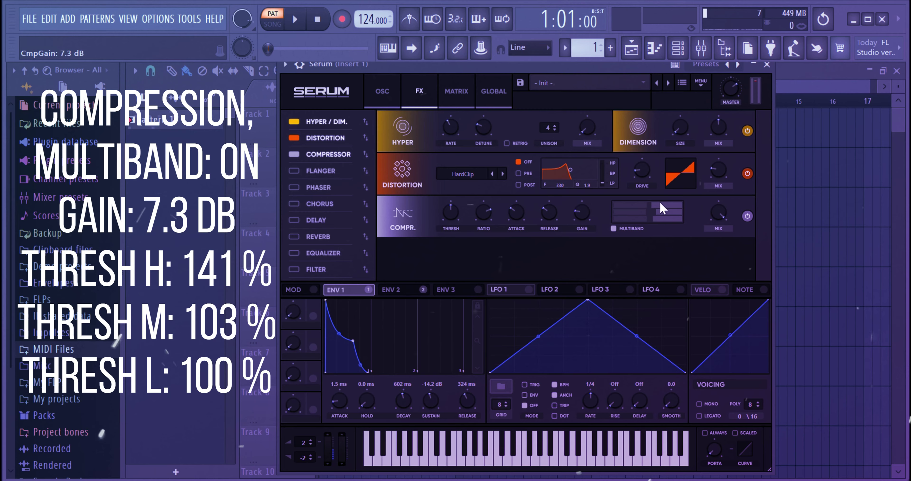
# Set the multiband compressor's high band threshold to 141% and its mid band threshold to 103%.
pyautogui.moveTo(668, 202)
pyautogui.mouseDown()
pyautogui.moveTo(684, 205)
pyautogui.moveTo(668, 214)
pyautogui.mouseUp()
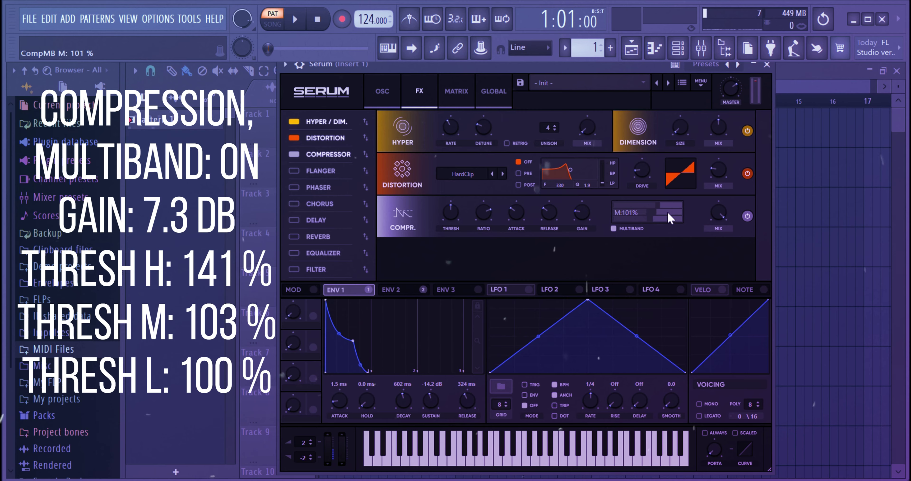
pyautogui.moveTo(672, 218); pyautogui.dragTo(670, 210)
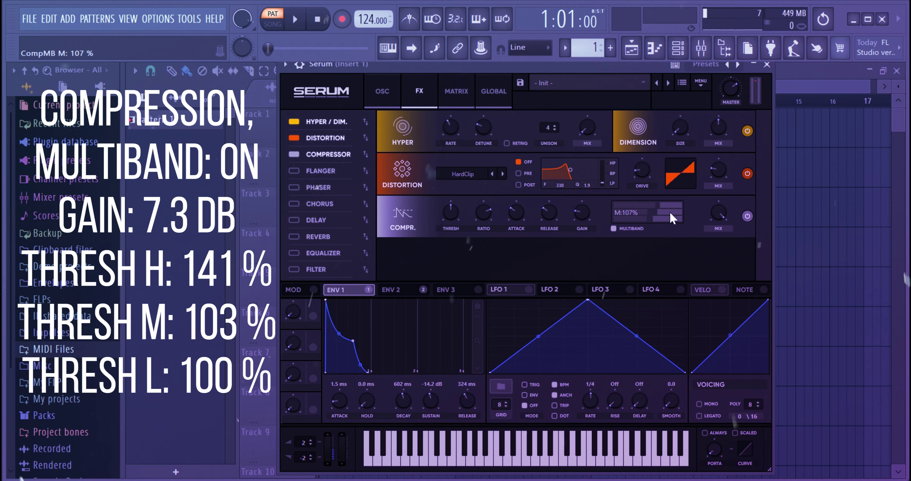
pyautogui.moveTo(671, 218); pyautogui.dragTo(670, 218)
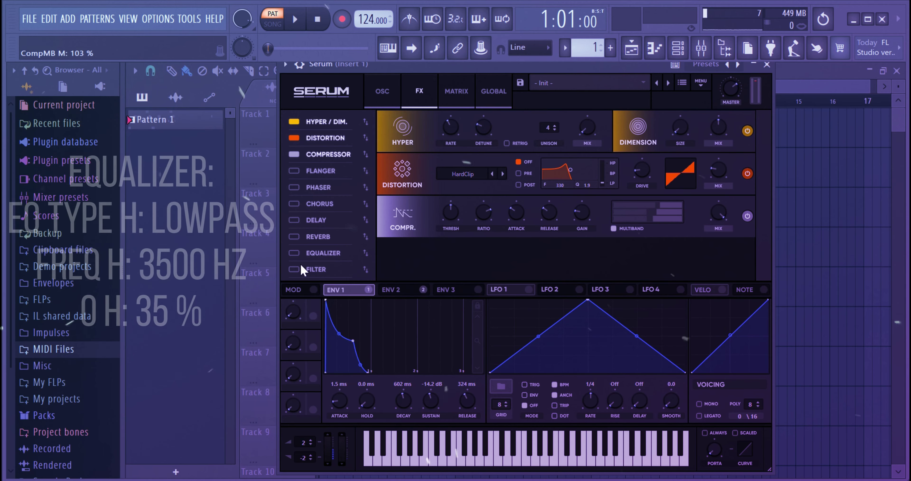
# Enable the Equalizer directly after the Compressor and set its high band type to lowpass.
pyautogui.click(311, 253)
pyautogui.moveTo(310, 252); pyautogui.dragTo(326, 162)
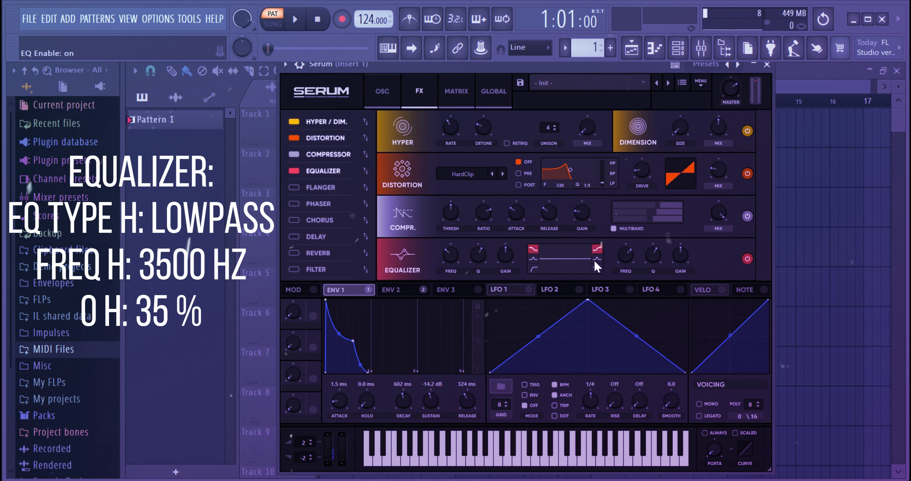
pyautogui.click(597, 270)
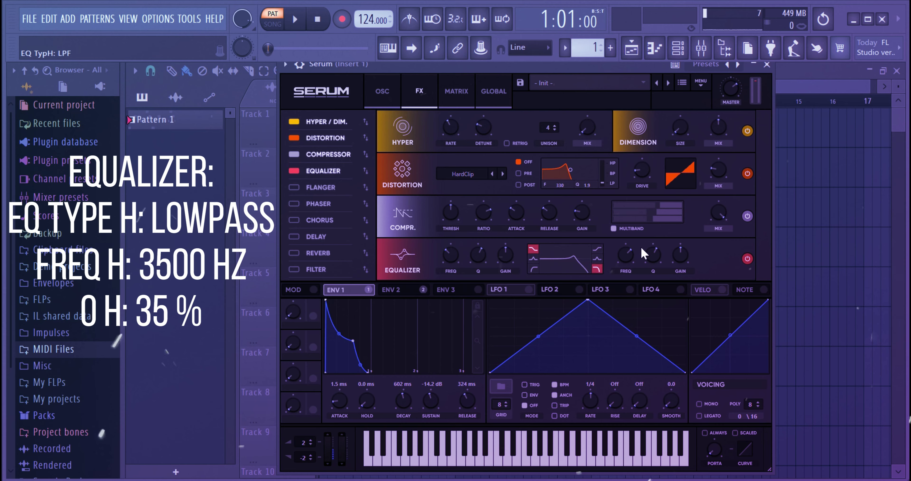
# Set the Equalizer's high band frequency to 3500 Hz and its Q to 35%, and return to the oscillator view.
pyautogui.doubleClick(625, 259)
pyautogui.write('3')
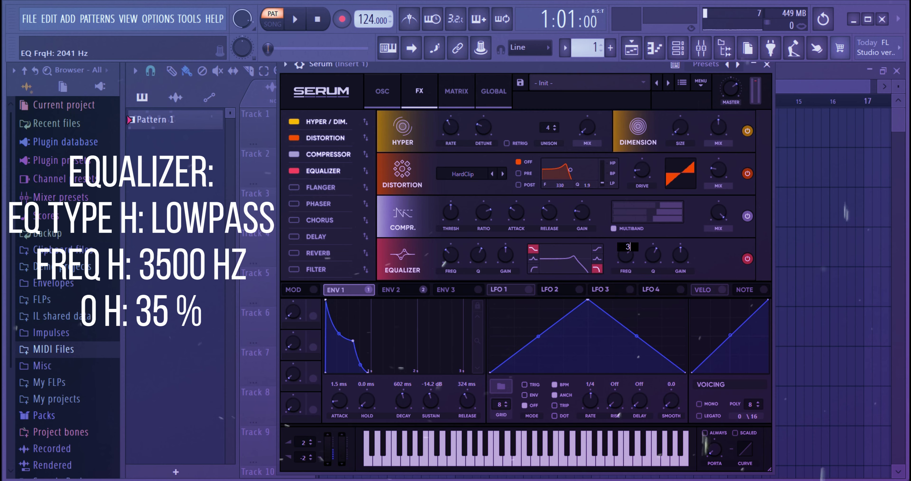
pyautogui.write('500')
pyautogui.press('Return')
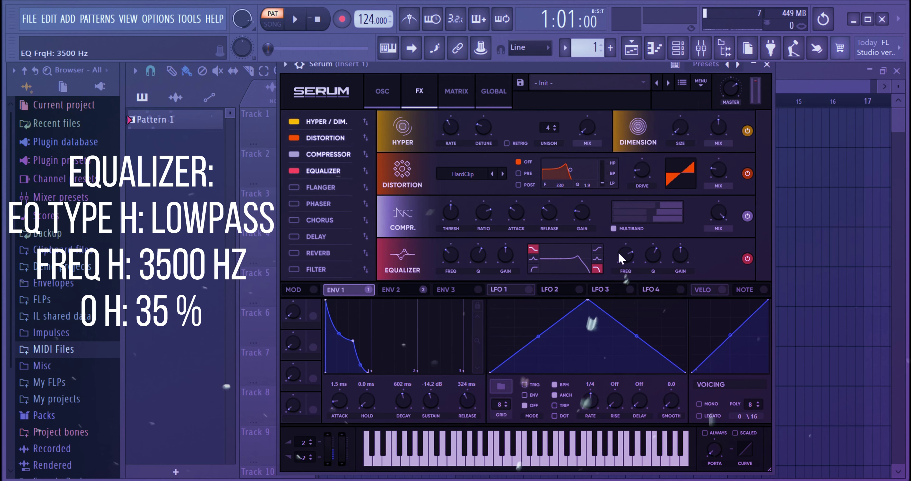
pyautogui.moveTo(650, 262); pyautogui.dragTo(649, 285)
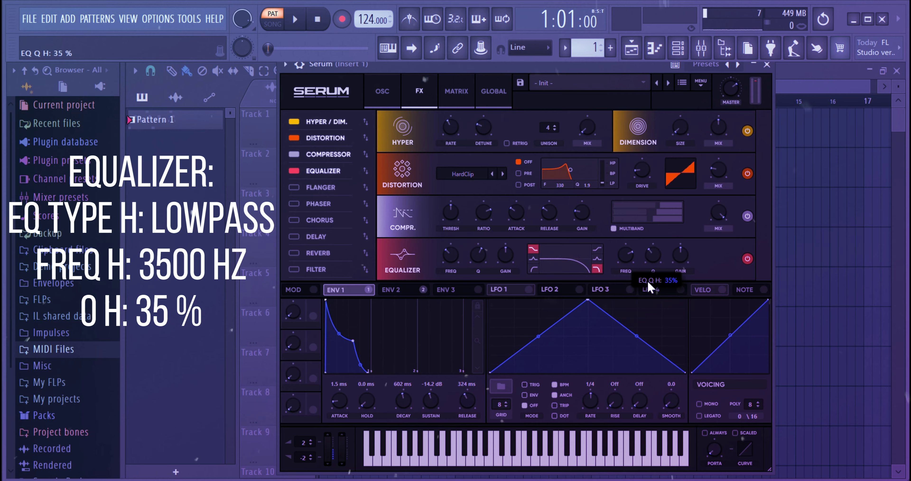
pyautogui.click(382, 92)
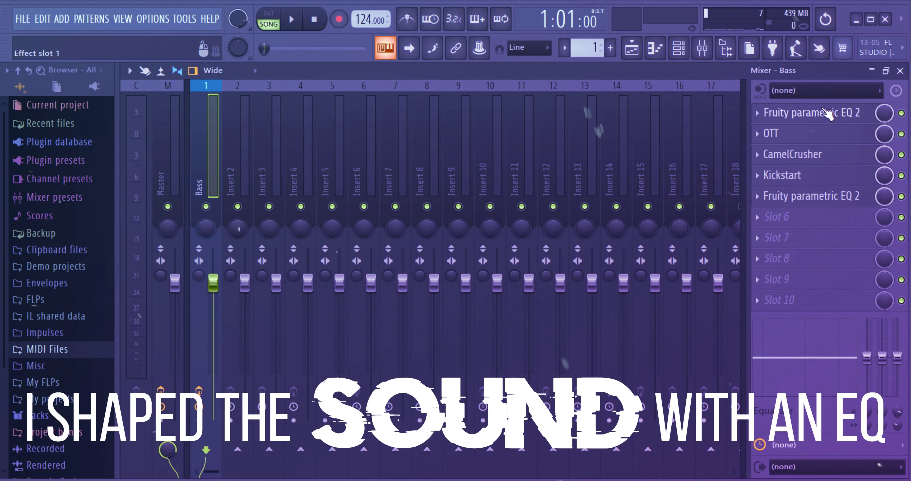
# Inspect the Bass mixer insert's EQ, OTT, CamelCrusher, Kickstart and final EQ in turn, and stop the song playback after listening.
pyautogui.click(778, 112)
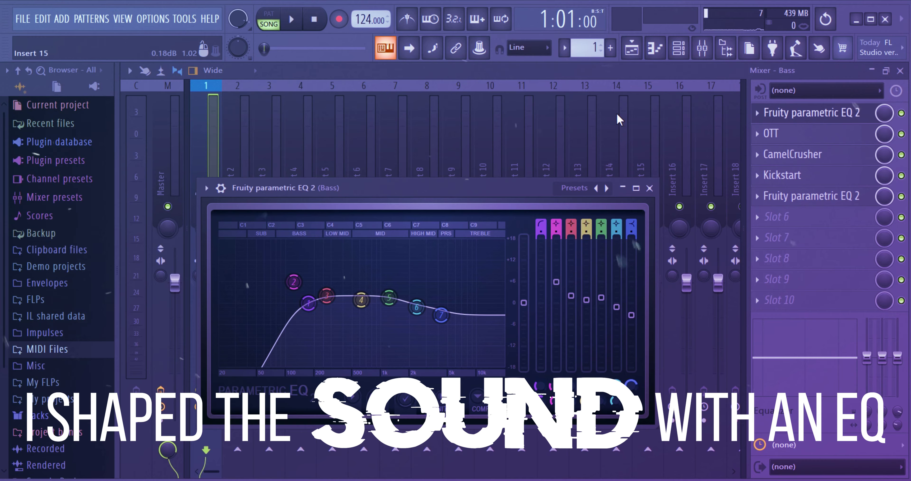
pyautogui.click(650, 188)
pyautogui.click(803, 135)
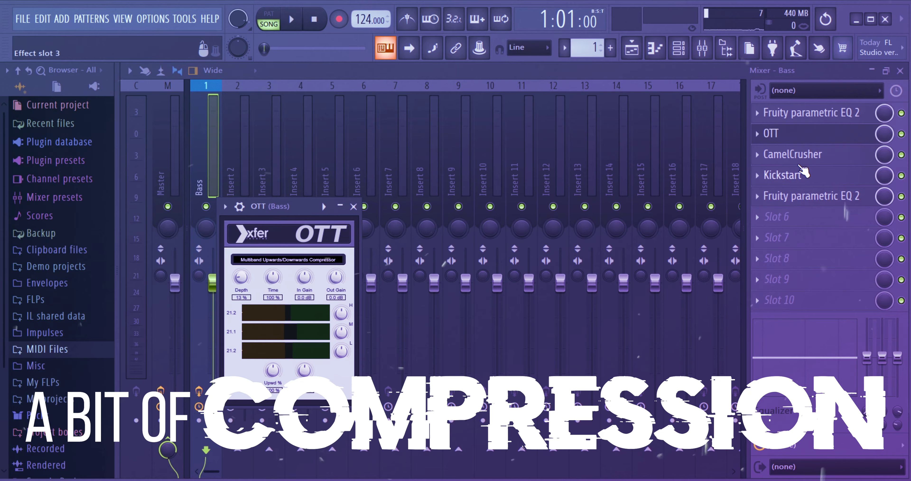
pyautogui.click(792, 155)
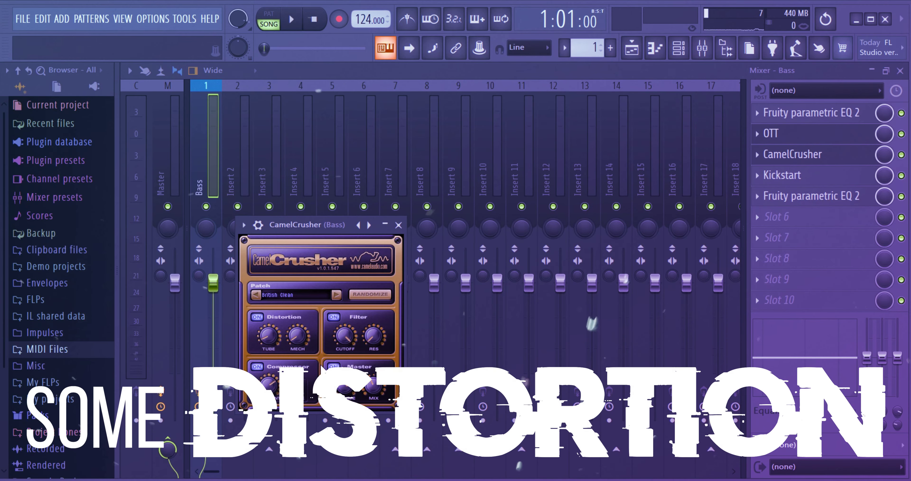
pyautogui.click(804, 175)
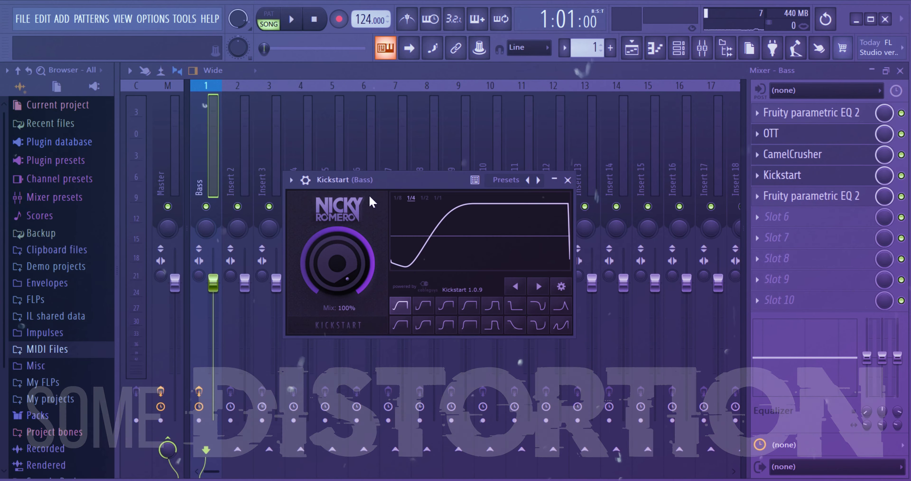
pyautogui.click(812, 197)
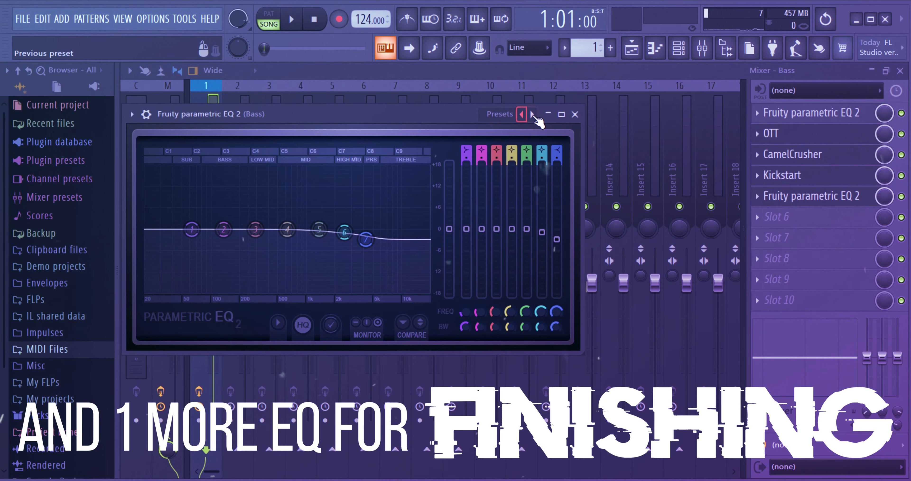
pyautogui.click(577, 116)
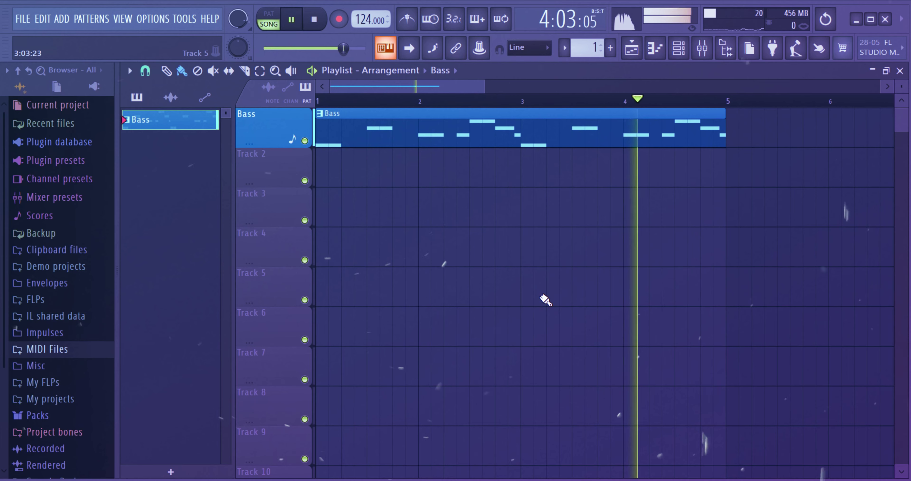
pyautogui.press('space')
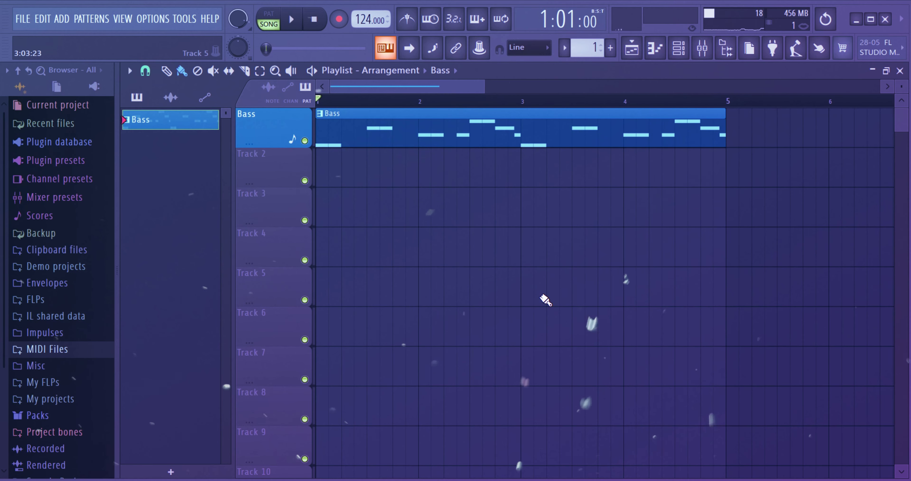